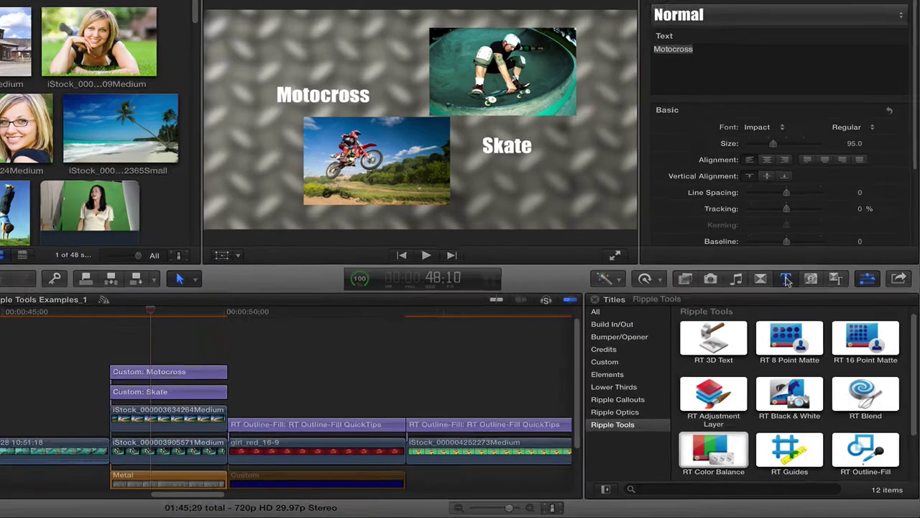
Step: Reopen the Titles list and move the playhead to a frame showing the photos
{"action": "left_click", "coordinate": [797, 299]}
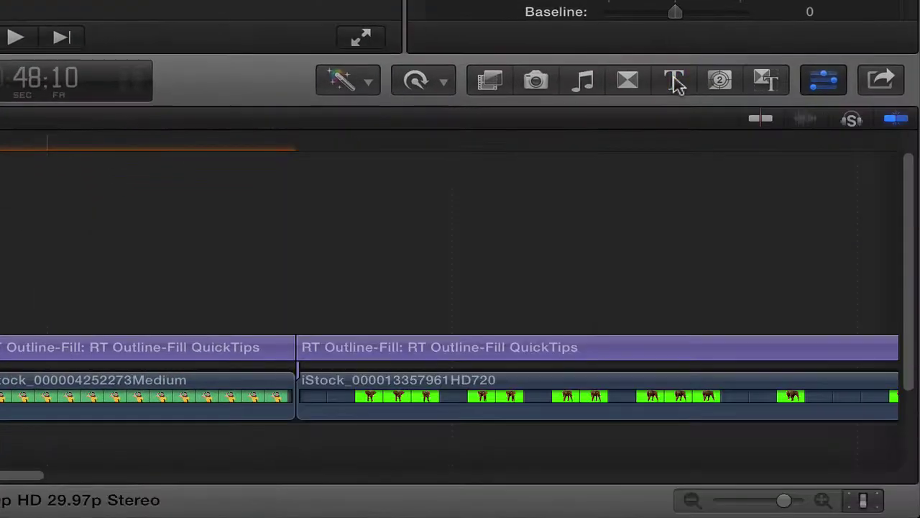
{"action": "left_click", "coordinate": [674, 81]}
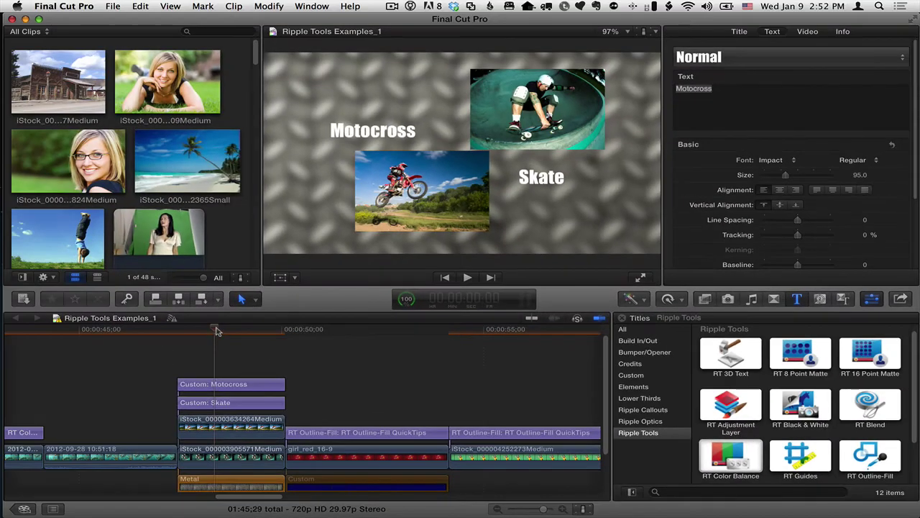
{"action": "left_click", "coordinate": [218, 332]}
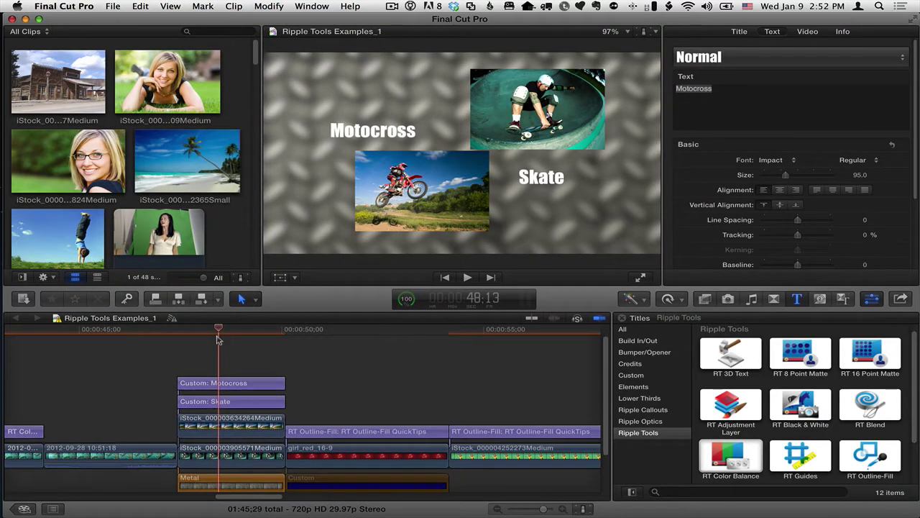
{"action": "scroll", "coordinate": [218, 339], "scroll_direction": "down", "scroll_amount": 1}
Step: Inspect the skate, Metal background, motocross, Skate and Motocross clips, then clear the selection
{"action": "left_click", "coordinate": [225, 452]}
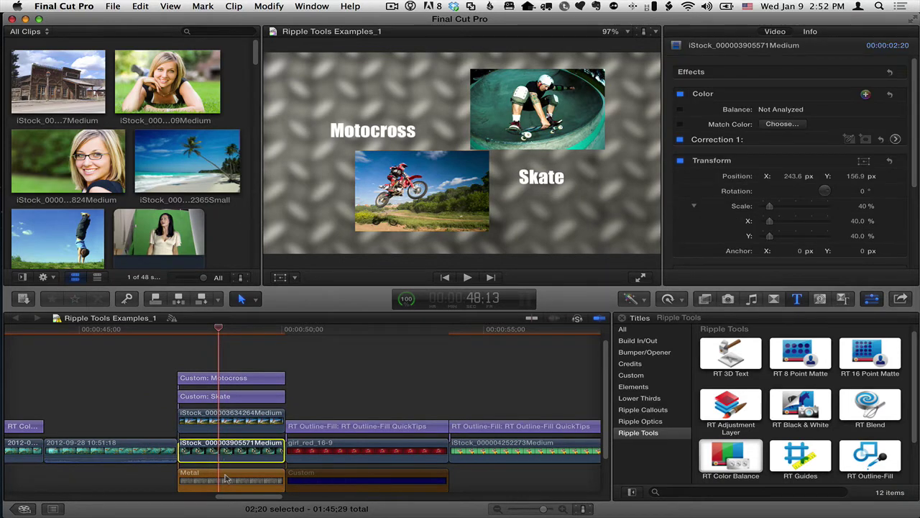
{"action": "left_click", "coordinate": [225, 481]}
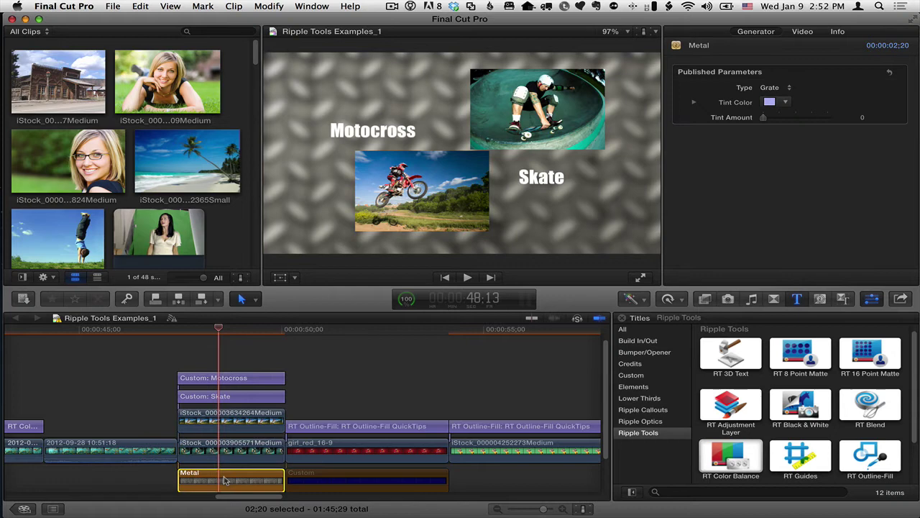
{"action": "left_click", "coordinate": [222, 422]}
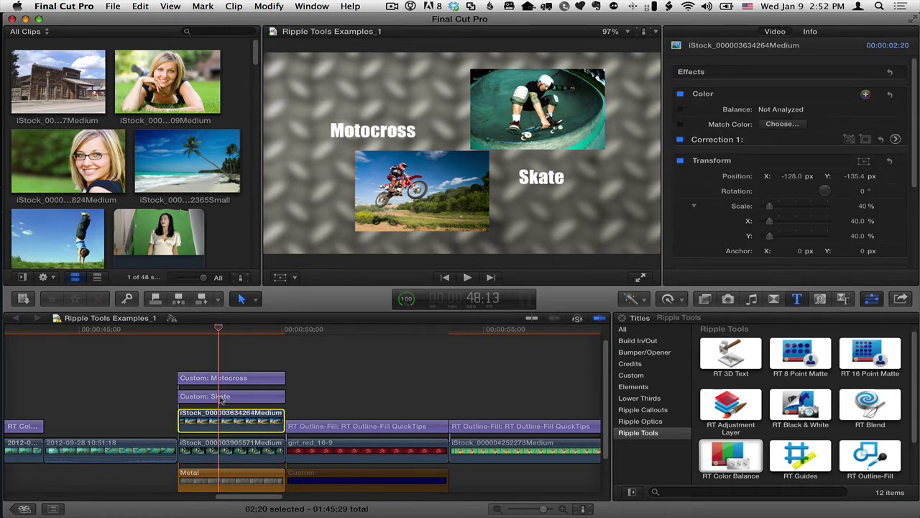
{"action": "left_click", "coordinate": [222, 399]}
{"action": "left_click", "coordinate": [223, 379]}
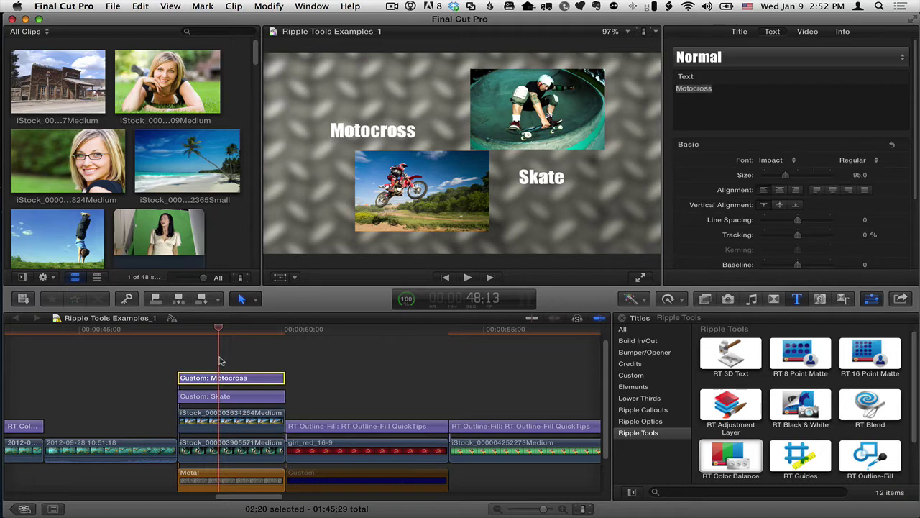
{"action": "left_click", "coordinate": [219, 361]}
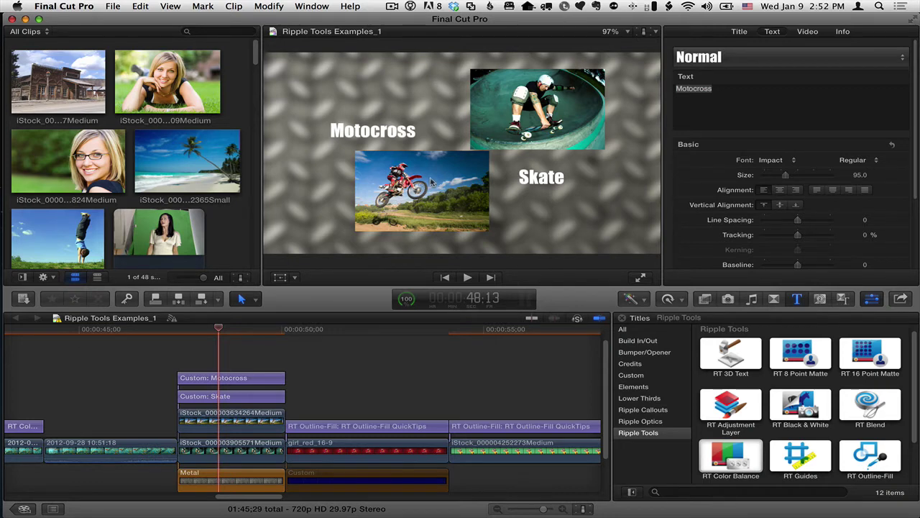
Step: Connect an RT Guides title above the skate photo clip with Q
{"action": "left_click", "coordinate": [230, 328]}
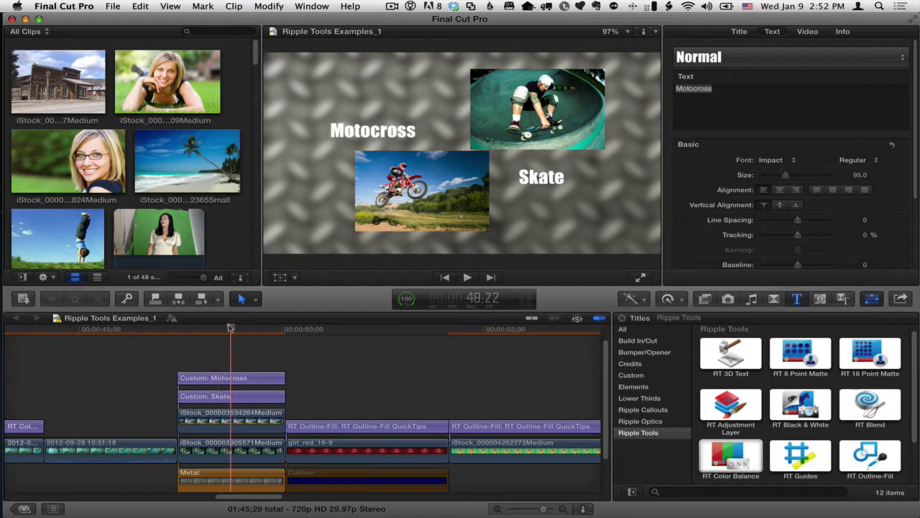
{"action": "left_click", "coordinate": [231, 446]}
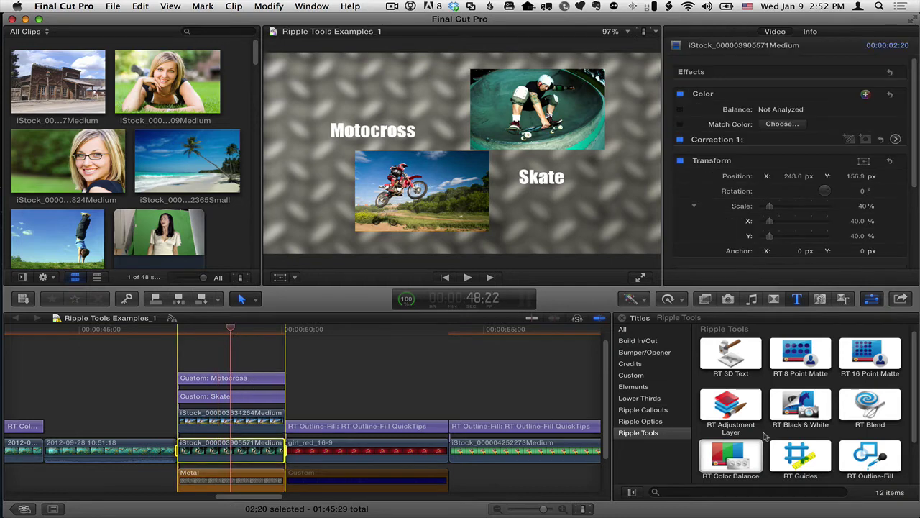
{"action": "left_click", "coordinate": [810, 453]}
{"action": "key", "text": "q"}
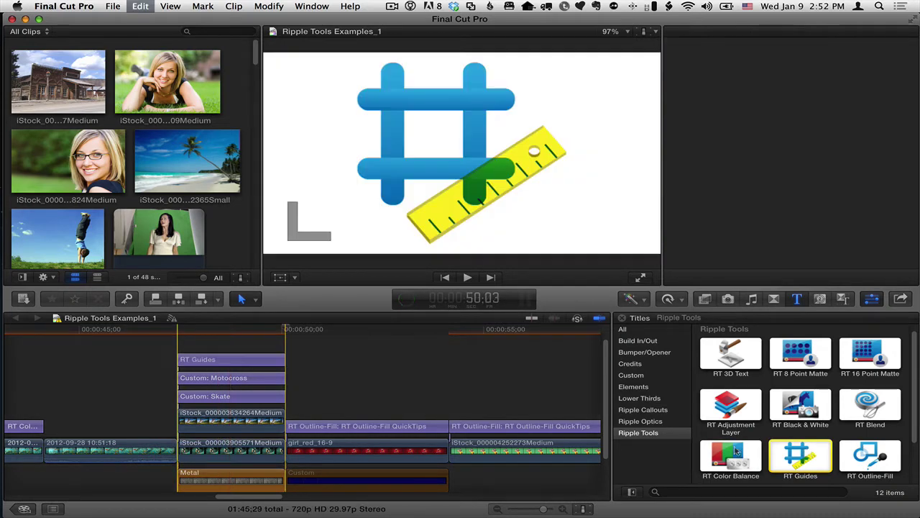
Step: Switch the RT Guides QuickTips overlay on and then back off
{"action": "left_click", "coordinate": [228, 360]}
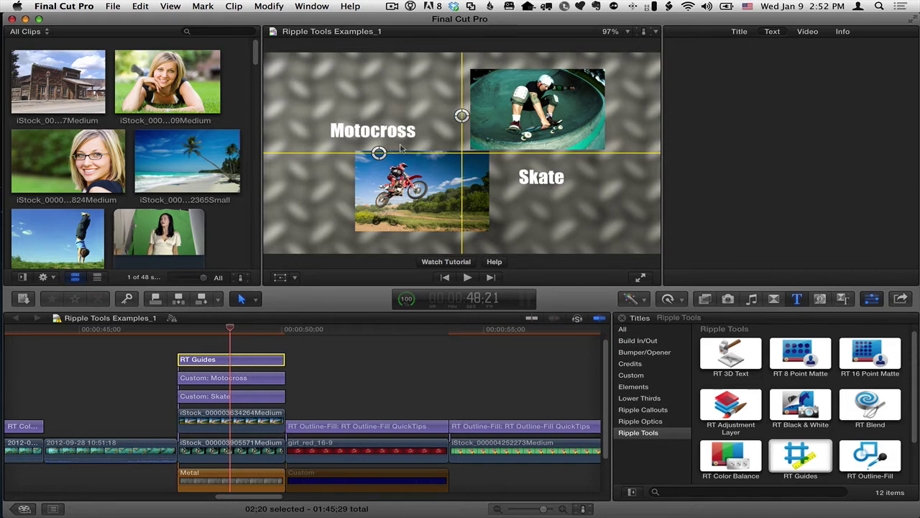
{"action": "left_click", "coordinate": [741, 32]}
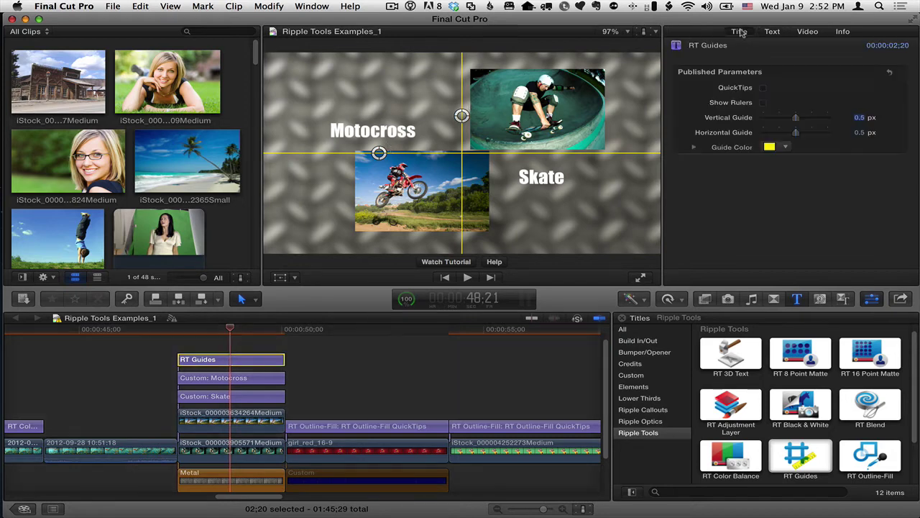
{"action": "left_click", "coordinate": [763, 87]}
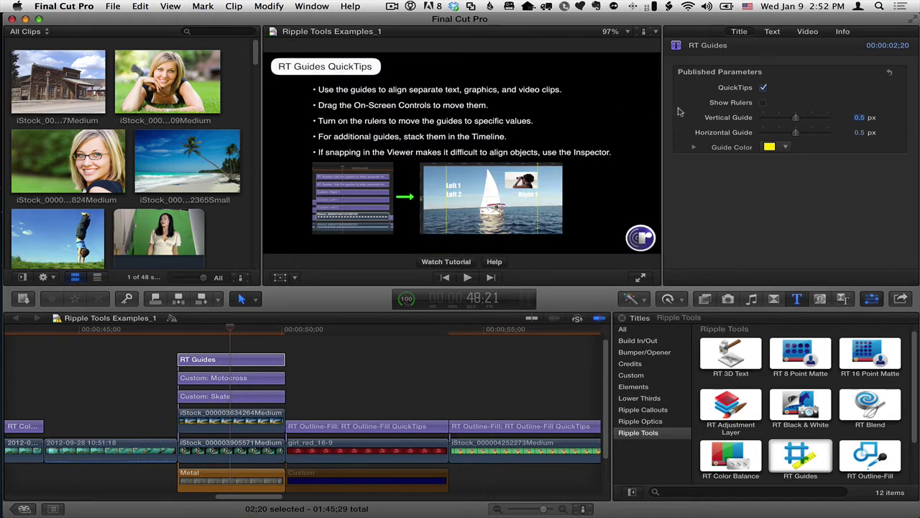
{"action": "left_click", "coordinate": [763, 87]}
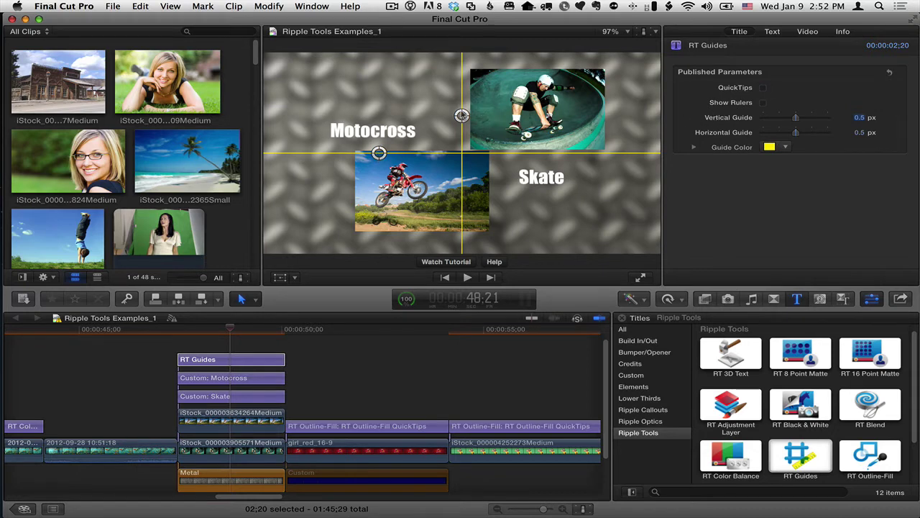
Step: Drag the guide handles until Vertical Guide reads 0.83 and Horizontal Guide 0.2
{"action": "left_click_drag", "start_coordinate": [461, 115], "coordinate": [588, 143]}
{"action": "left_click_drag", "start_coordinate": [379, 152], "coordinate": [355, 214]}
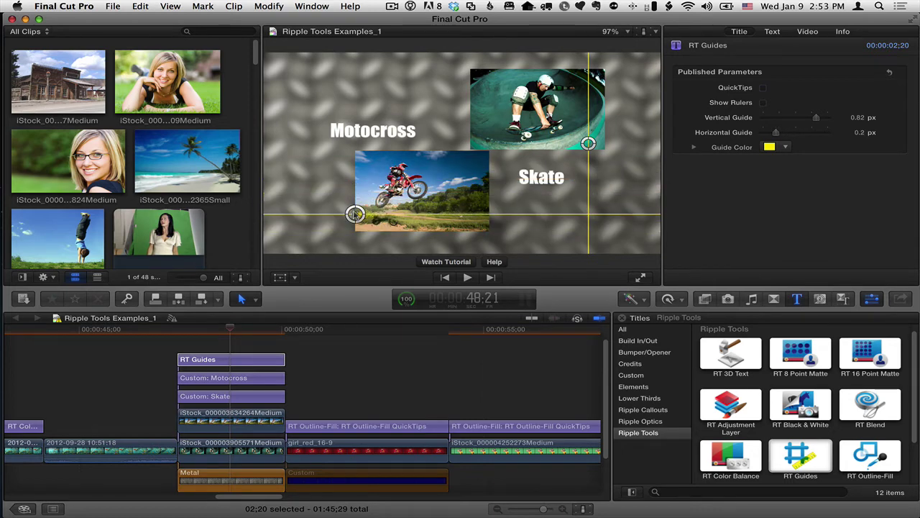
{"action": "left_click_drag", "start_coordinate": [355, 213], "coordinate": [630, 213]}
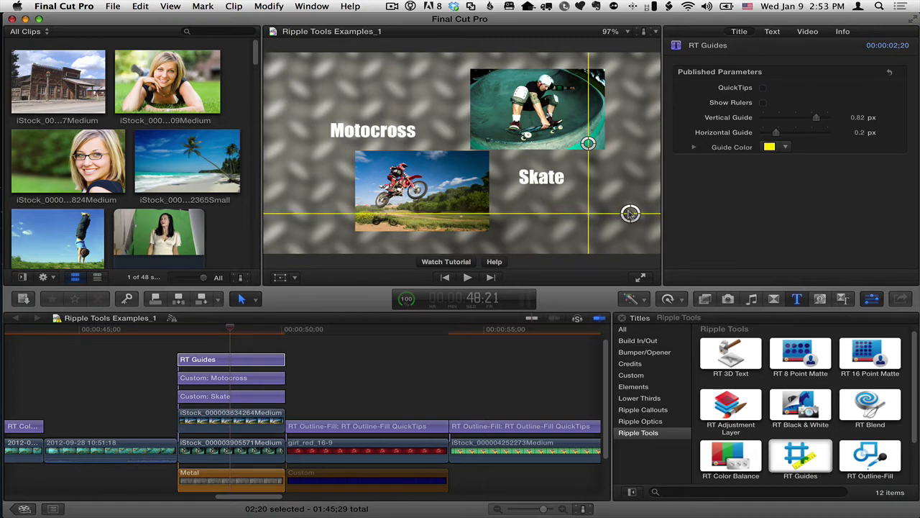
{"action": "mouse_move", "coordinate": [588, 141]}
{"action": "left_mouse_down"}
{"action": "mouse_move", "coordinate": [604, 140]}
{"action": "mouse_move", "coordinate": [591, 140]}
{"action": "left_mouse_up"}
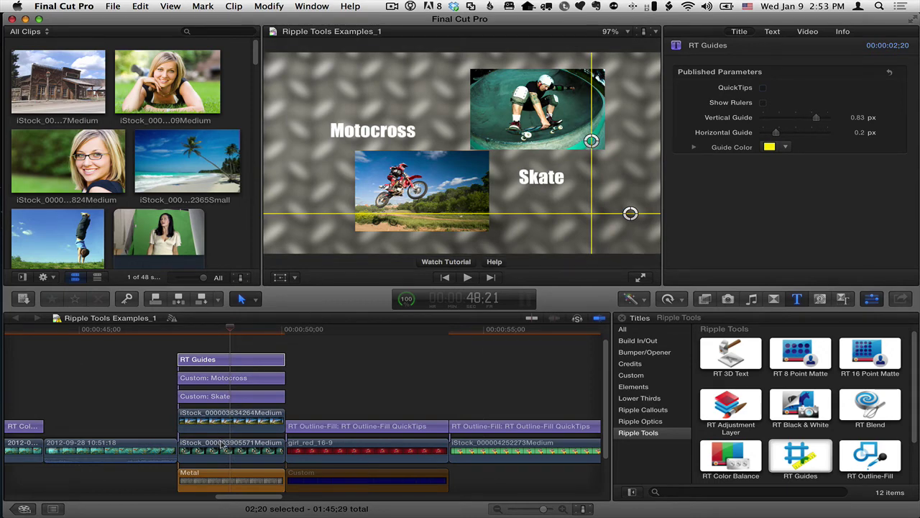
Step: Move the motocross photo left and up onto the guide (Y -71.9), and the skate photo to X 200.6
{"action": "left_click", "coordinate": [225, 423]}
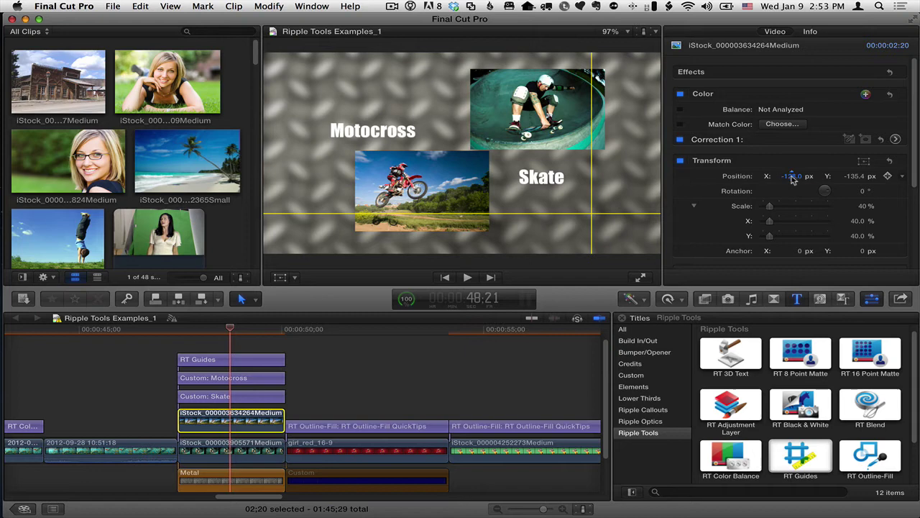
{"action": "left_click_drag", "start_coordinate": [793, 176], "coordinate": [790, 180]}
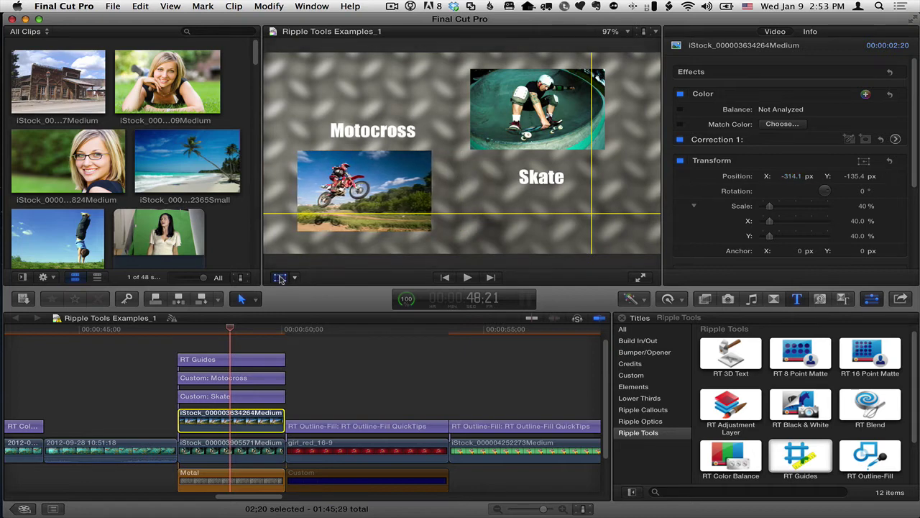
{"action": "left_click", "coordinate": [280, 278]}
{"action": "left_click_drag", "start_coordinate": [348, 218], "coordinate": [341, 185]}
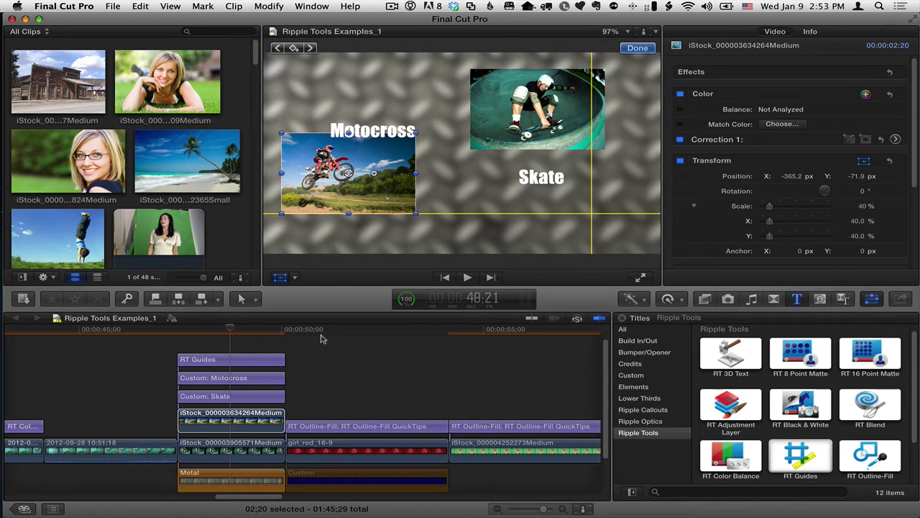
{"action": "left_click", "coordinate": [237, 444]}
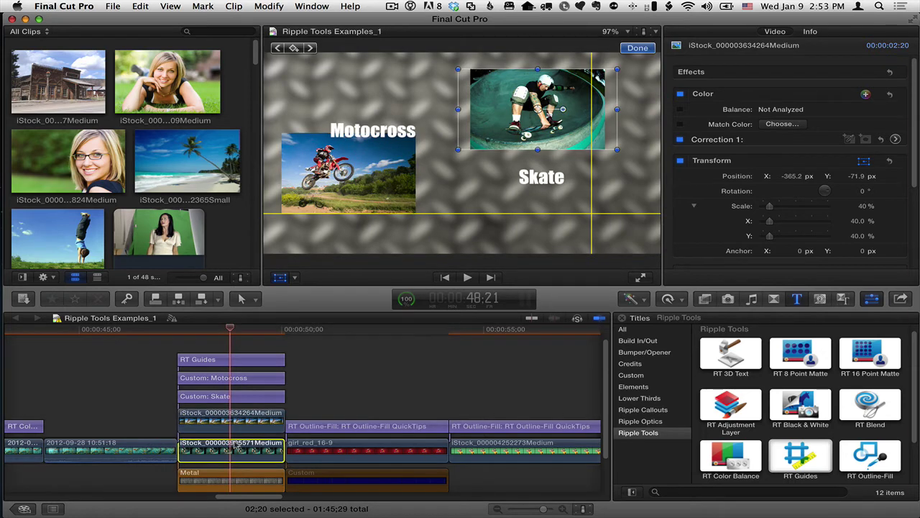
{"action": "left_click_drag", "start_coordinate": [566, 125], "coordinate": [555, 121]}
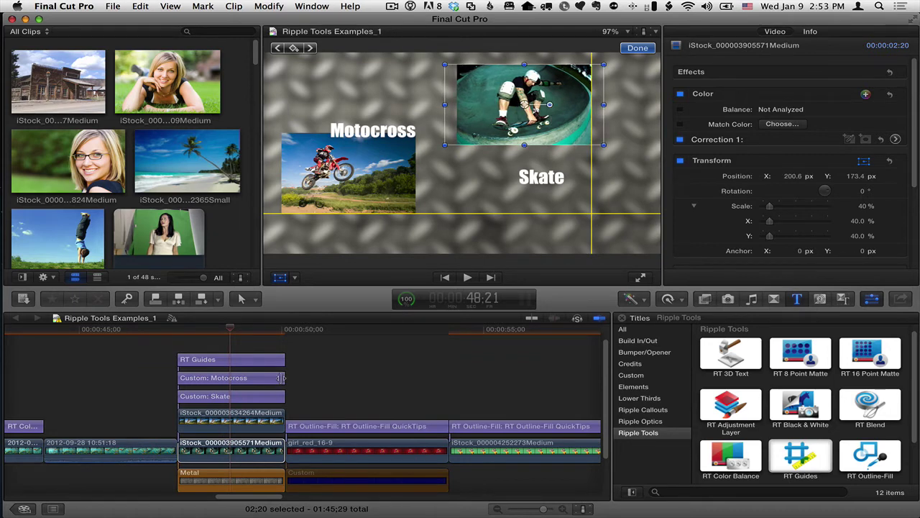
Step: Move the Skate title up beside the skateboard photo, then fine-tune its Position X/Y
{"action": "left_click", "coordinate": [282, 278]}
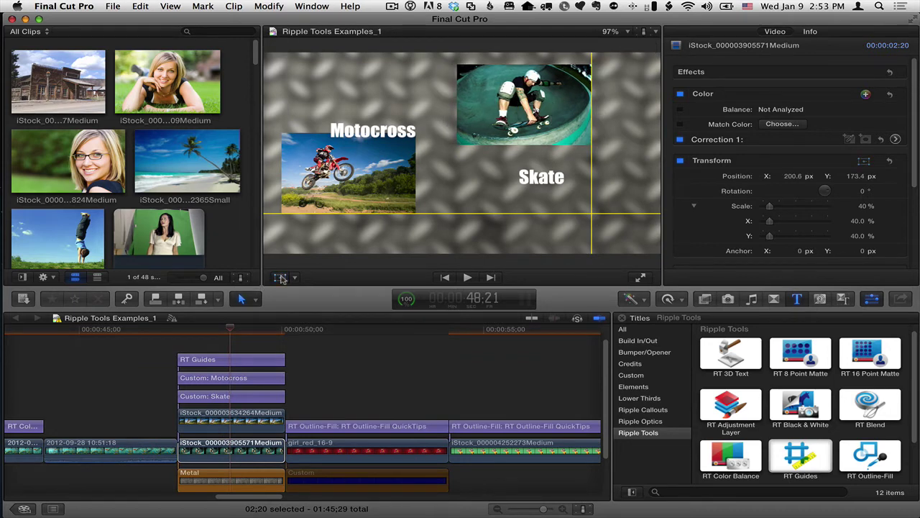
{"action": "left_click", "coordinate": [221, 396]}
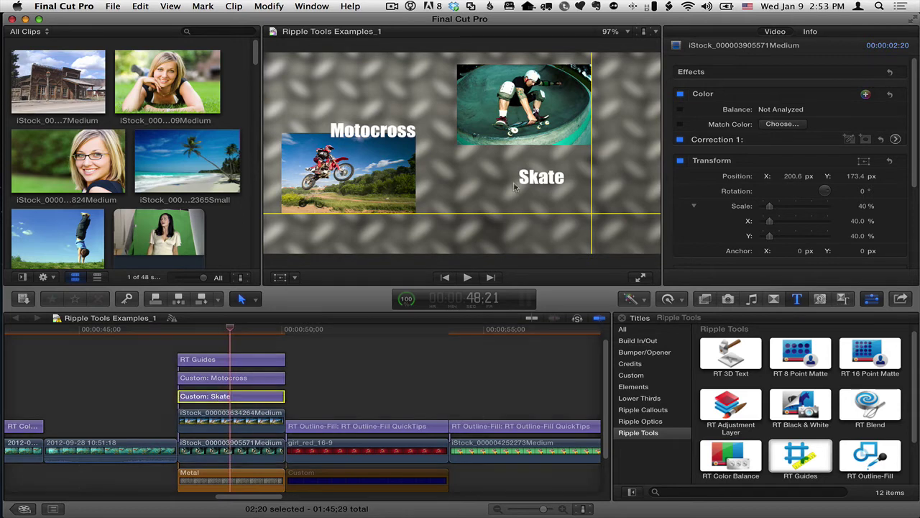
{"action": "left_click_drag", "start_coordinate": [549, 177], "coordinate": [567, 159]}
{"action": "double_click", "coordinate": [567, 158]}
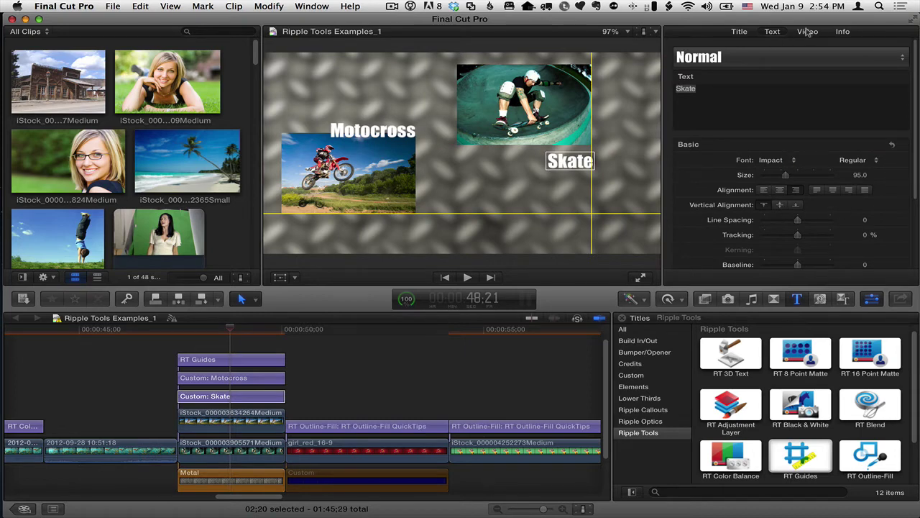
{"action": "left_click", "coordinate": [807, 32]}
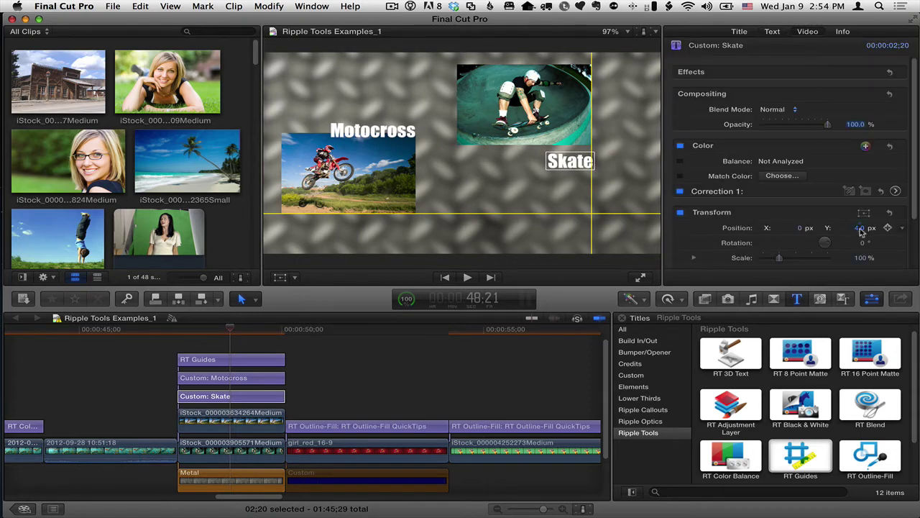
{"action": "left_click_drag", "start_coordinate": [861, 230], "coordinate": [862, 208]}
{"action": "left_click_drag", "start_coordinate": [801, 230], "coordinate": [794, 230]}
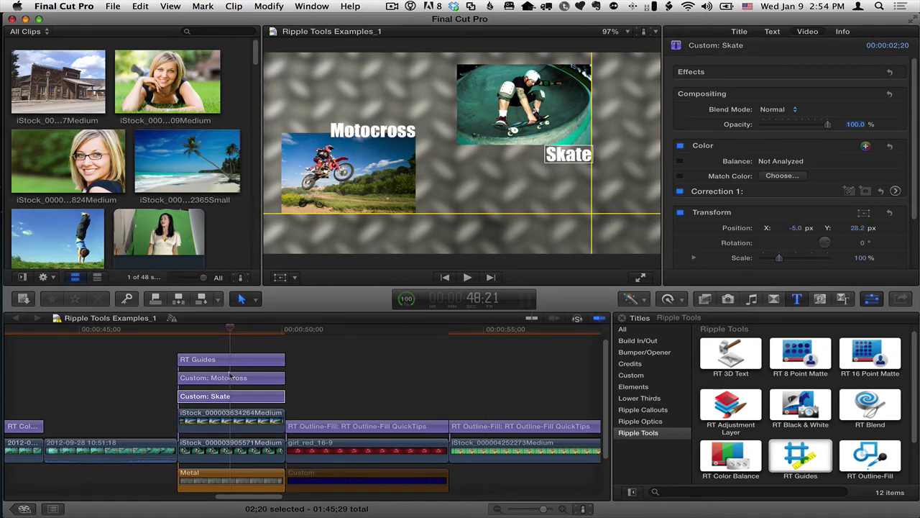
Step: Set the Motocross title's position to X 288.0, Y -275.6 on the horizontal guide
{"action": "left_click", "coordinate": [230, 379]}
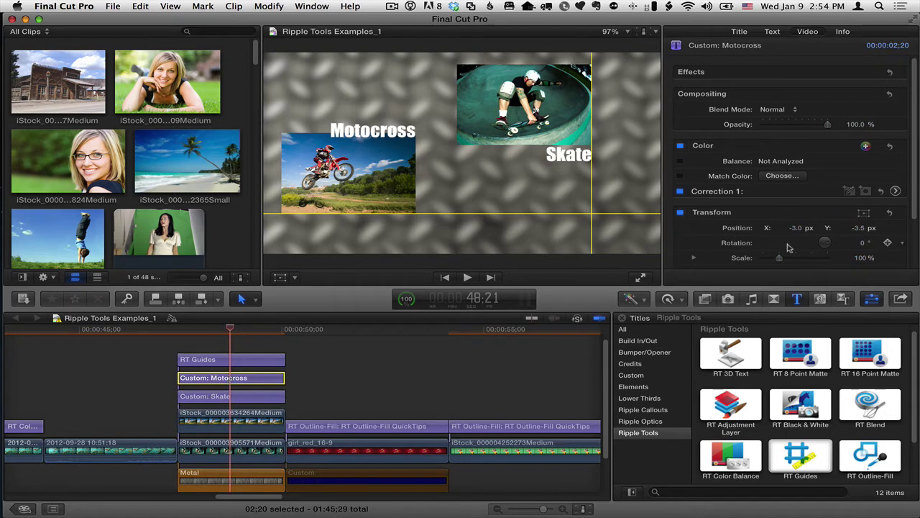
{"action": "left_click_drag", "start_coordinate": [798, 230], "coordinate": [798, 235]}
{"action": "left_click_drag", "start_coordinate": [856, 228], "coordinate": [852, 241]}
{"action": "left_click_drag", "start_coordinate": [800, 228], "coordinate": [803, 229]}
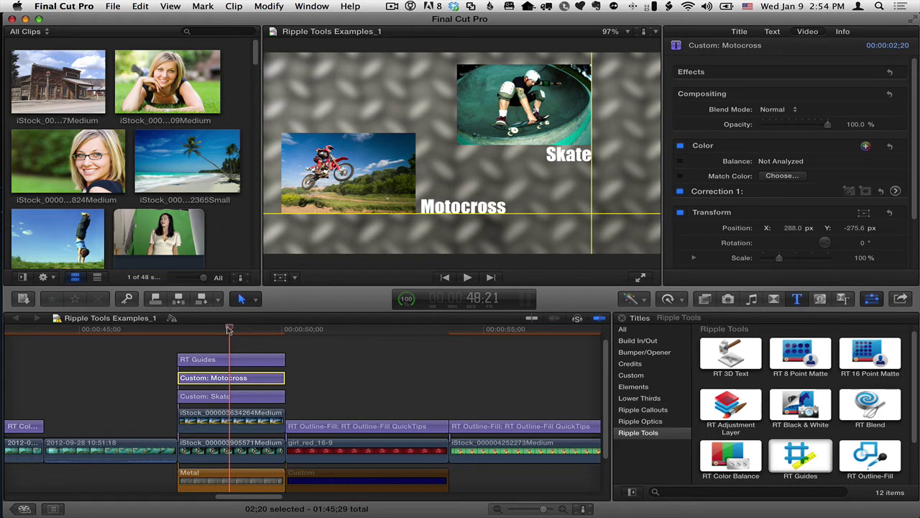
Step: Add a second RT Guides title above all clips and move its vertical guide to the motocross photo's left edge
{"action": "key", "text": "c"}
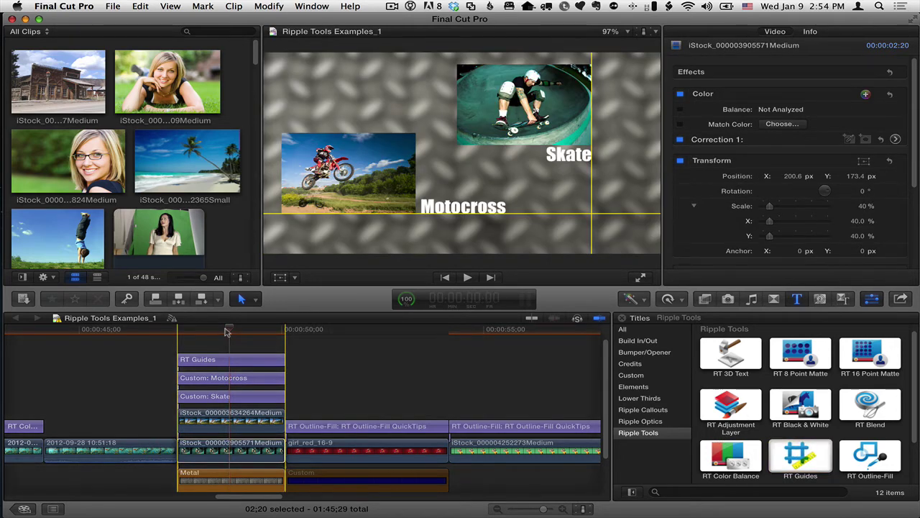
{"action": "left_click", "coordinate": [226, 331]}
{"action": "left_click", "coordinate": [797, 455]}
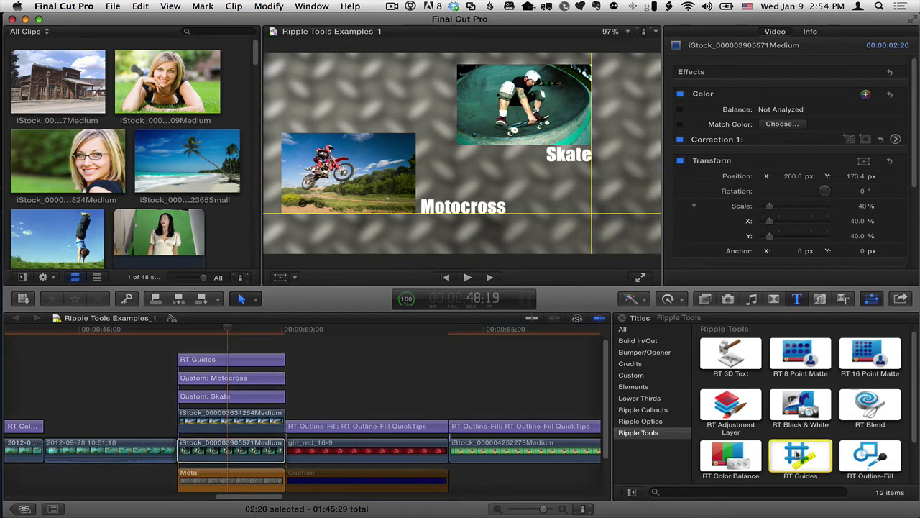
{"action": "left_click_drag", "start_coordinate": [797, 455], "coordinate": [228, 342]}
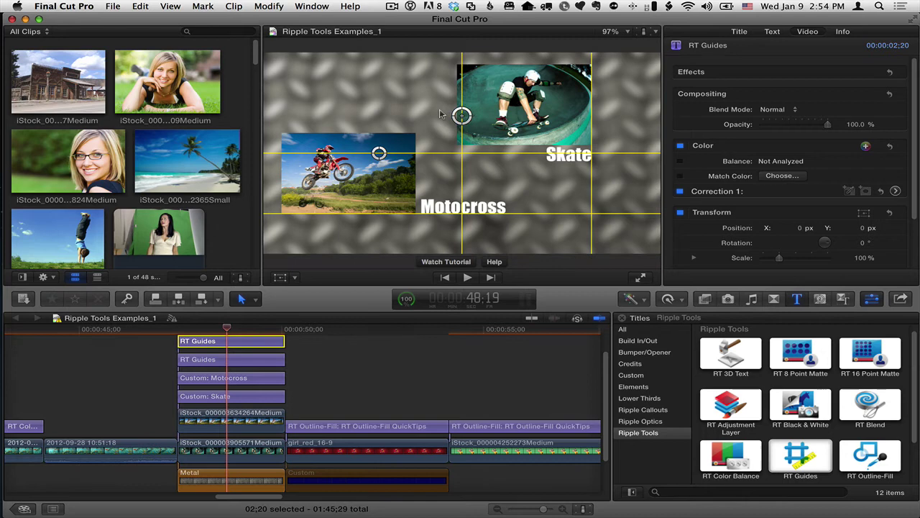
{"action": "left_click_drag", "start_coordinate": [462, 115], "coordinate": [281, 127]}
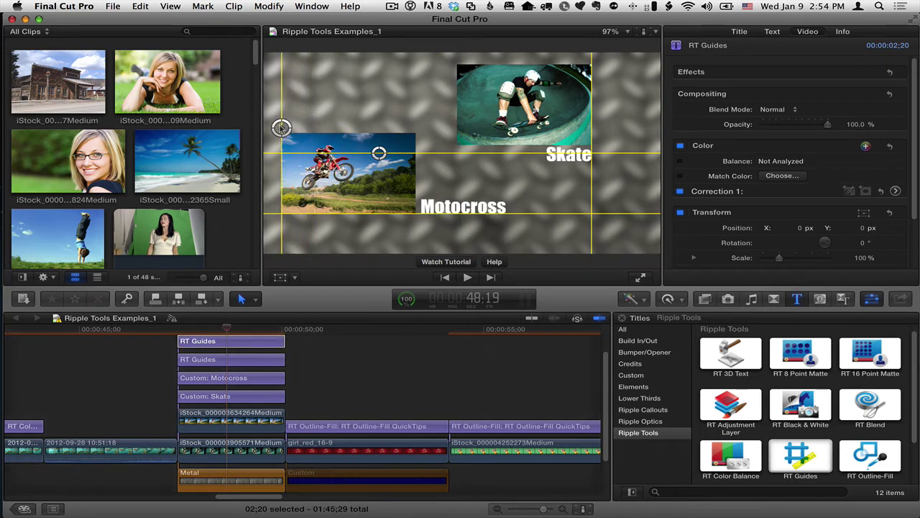
{"action": "mouse_move", "coordinate": [379, 153]}
{"action": "left_mouse_down"}
{"action": "mouse_move", "coordinate": [381, 145]}
{"action": "mouse_move", "coordinate": [386, 159]}
{"action": "left_mouse_up"}
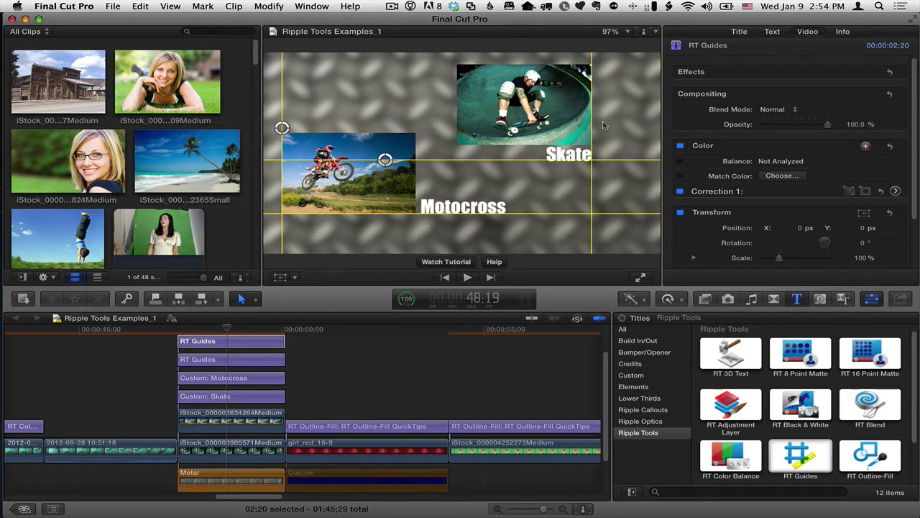
Step: Reset the new guides to frame centre and move the skate photo right and down to Y 145.3
{"action": "left_click", "coordinate": [740, 32]}
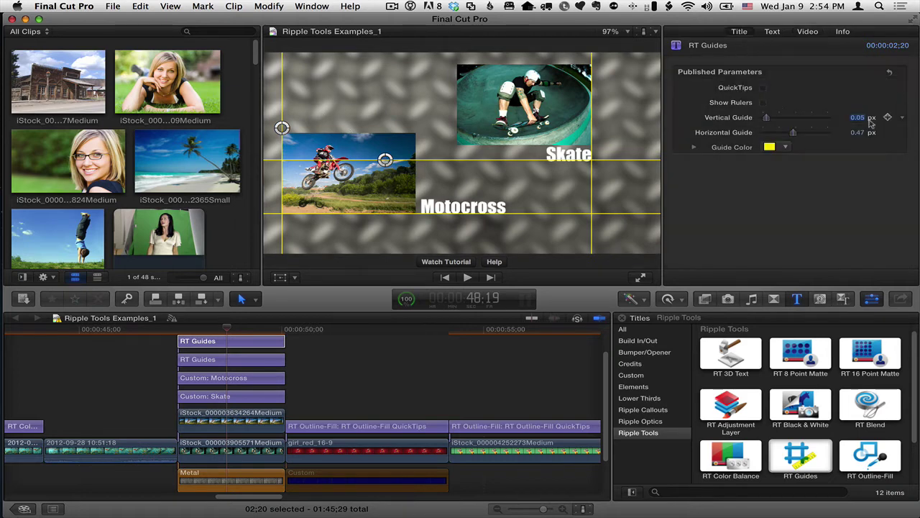
{"action": "left_click", "coordinate": [889, 72]}
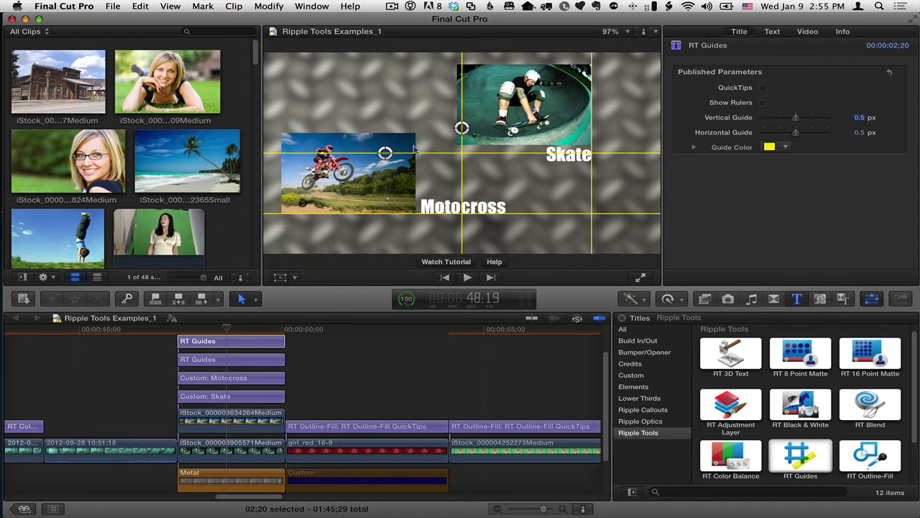
{"action": "left_click", "coordinate": [228, 446]}
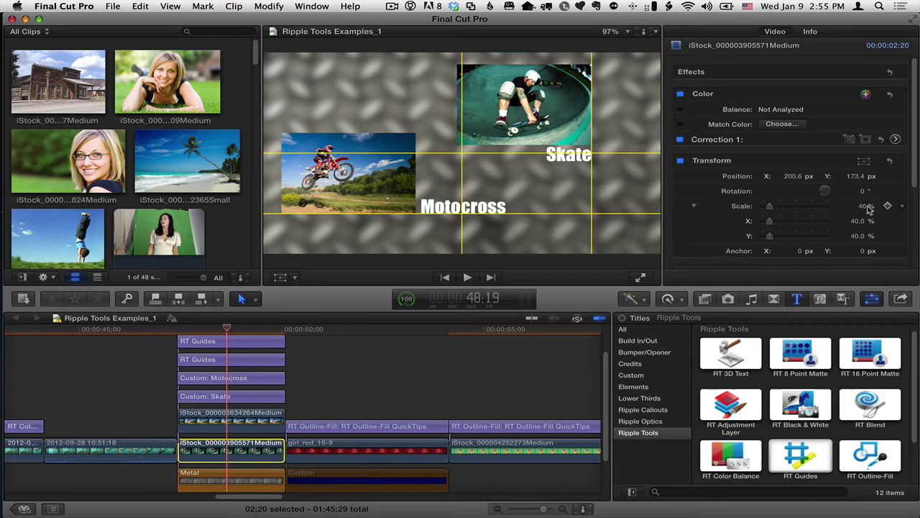
{"action": "left_click", "coordinate": [697, 208]}
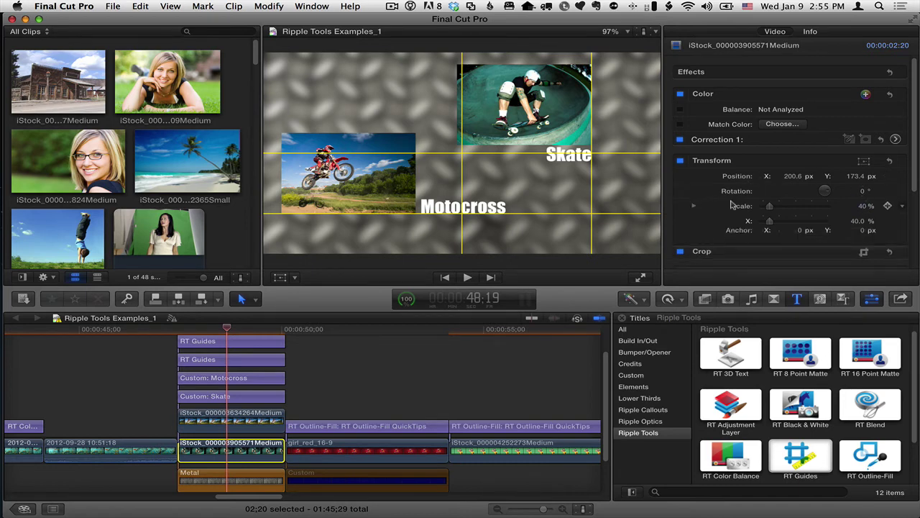
{"action": "left_click_drag", "start_coordinate": [793, 176], "coordinate": [843, 177]}
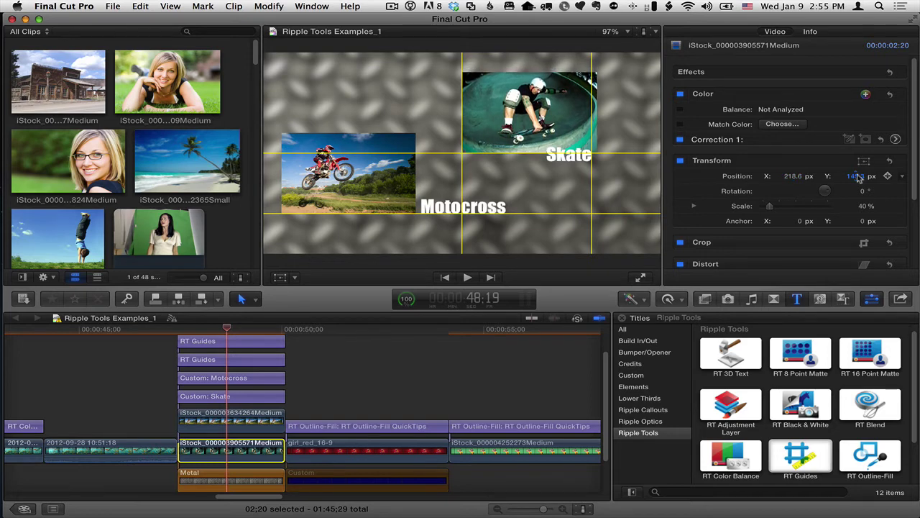
{"action": "left_click_drag", "start_coordinate": [858, 178], "coordinate": [858, 177]}
Step: Slide the motocross photo right toward centre, to X -216.2
{"action": "left_click", "coordinate": [234, 423]}
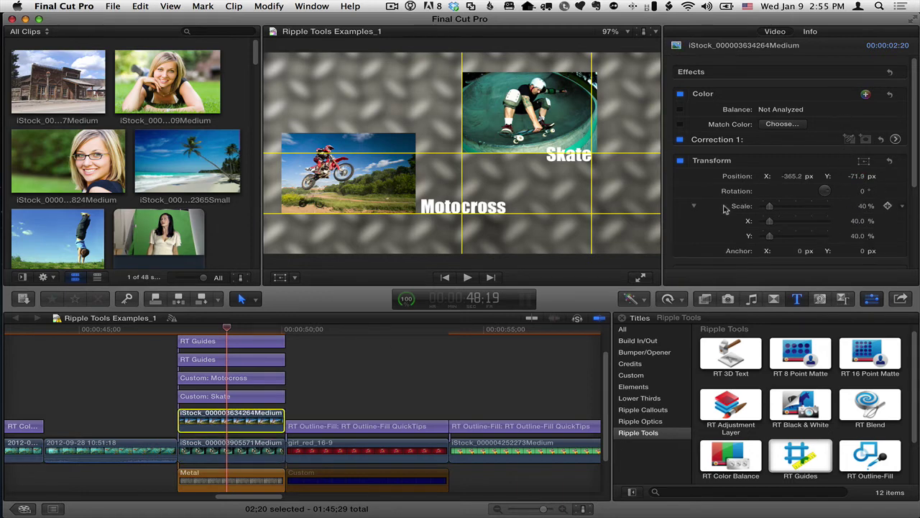
{"action": "left_click", "coordinate": [694, 205]}
{"action": "left_click", "coordinate": [791, 176]}
{"action": "left_click_drag", "start_coordinate": [791, 178], "coordinate": [827, 176]}
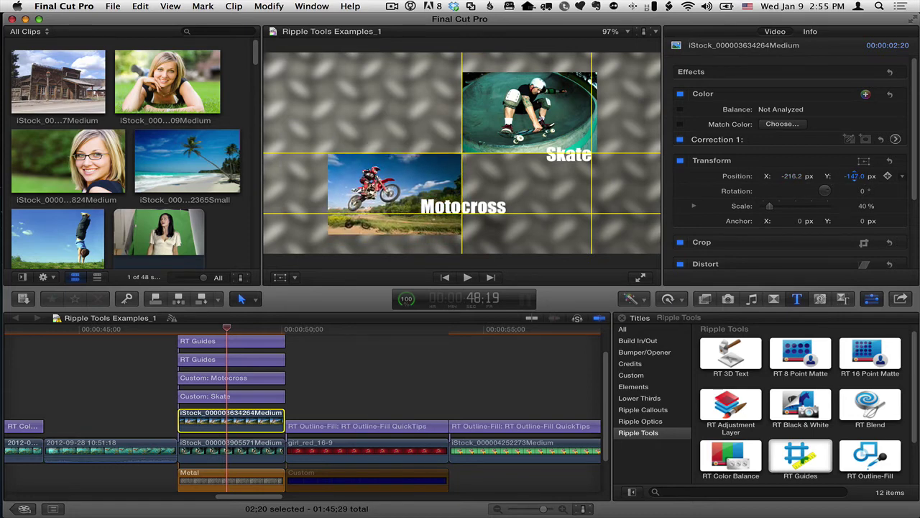
Step: Lower the second layer's horizontal guide and place the Motocross title at X 289.0, Y -281.1
{"action": "left_click", "coordinate": [221, 361]}
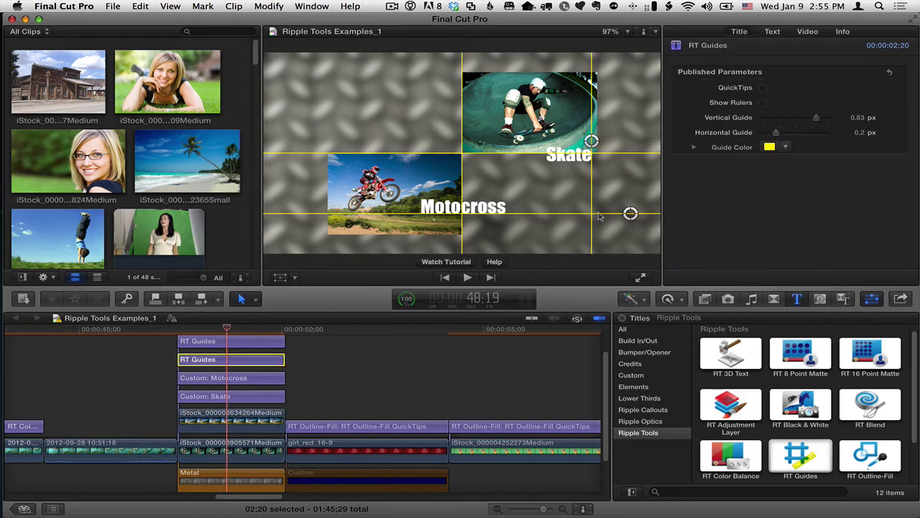
{"action": "left_click_drag", "start_coordinate": [630, 213], "coordinate": [628, 235]}
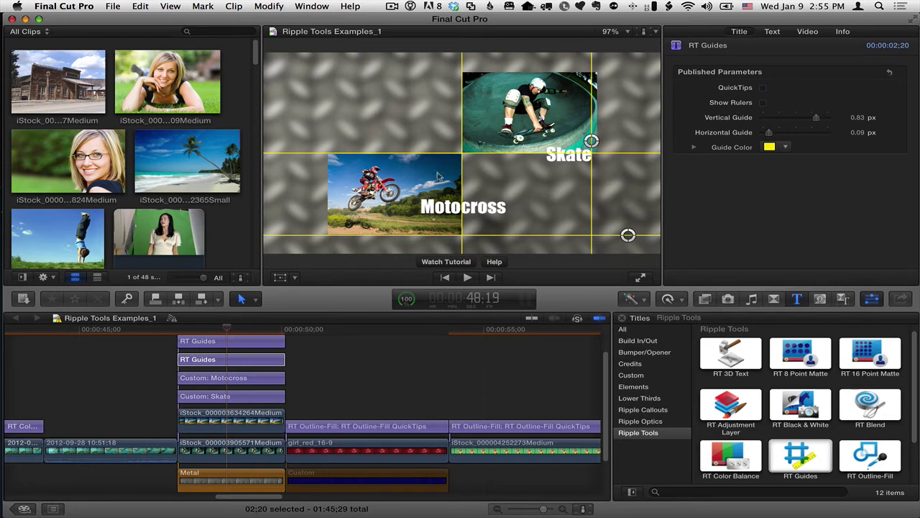
{"action": "left_click", "coordinate": [223, 377]}
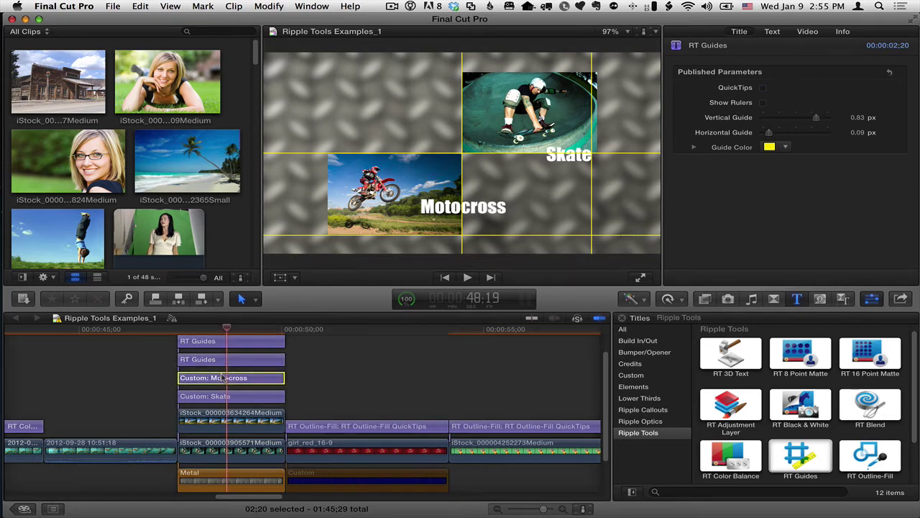
{"action": "left_click_drag", "start_coordinate": [475, 208], "coordinate": [513, 229]}
{"action": "double_click", "coordinate": [514, 228]}
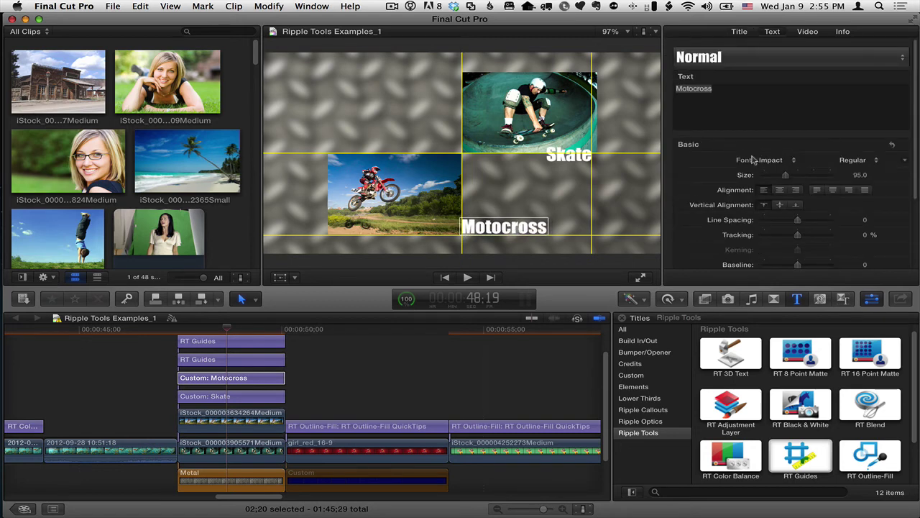
{"action": "left_click", "coordinate": [807, 32]}
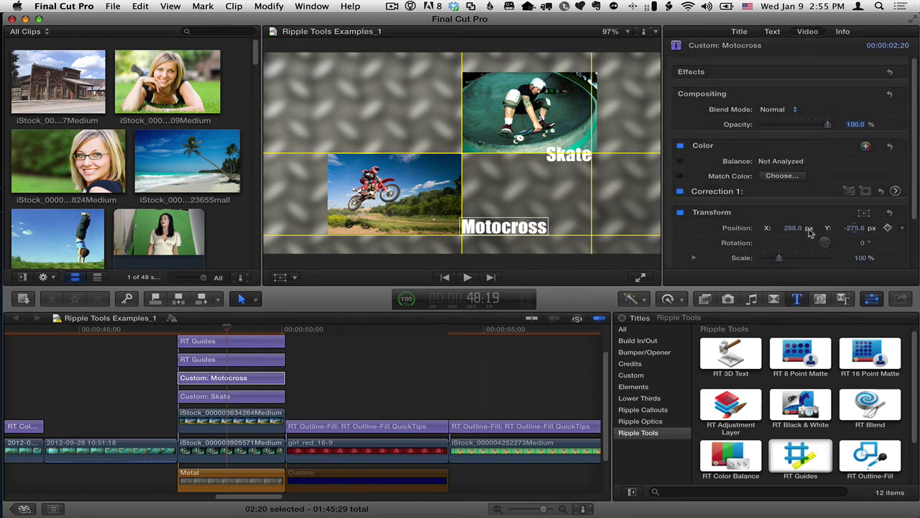
{"action": "left_click_drag", "start_coordinate": [791, 227], "coordinate": [790, 228]}
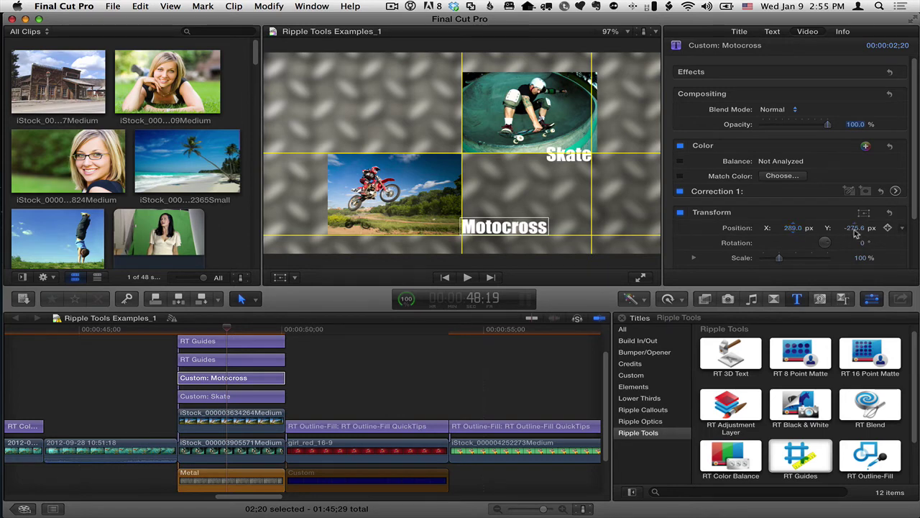
{"action": "left_click_drag", "start_coordinate": [855, 228], "coordinate": [854, 228]}
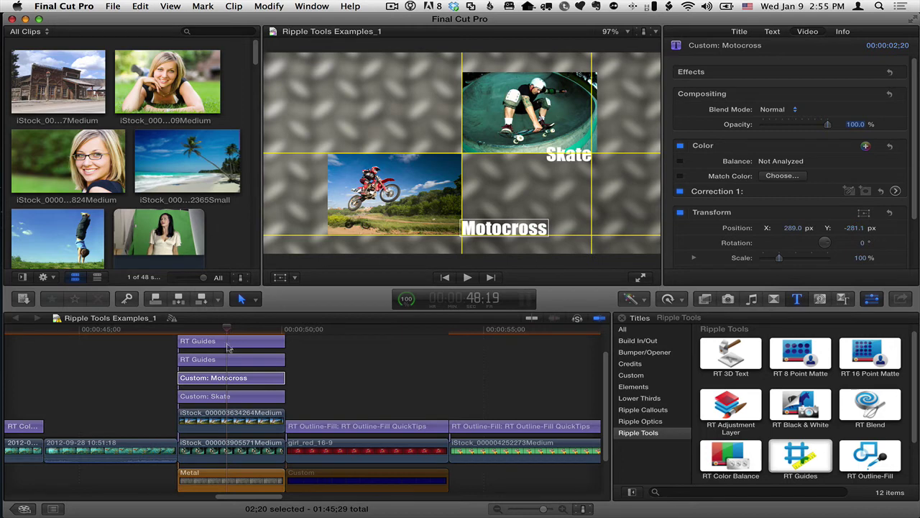
Step: Nudge the Skate title to X -4.1, Y 7.1 against the guides
{"action": "left_click", "coordinate": [233, 399]}
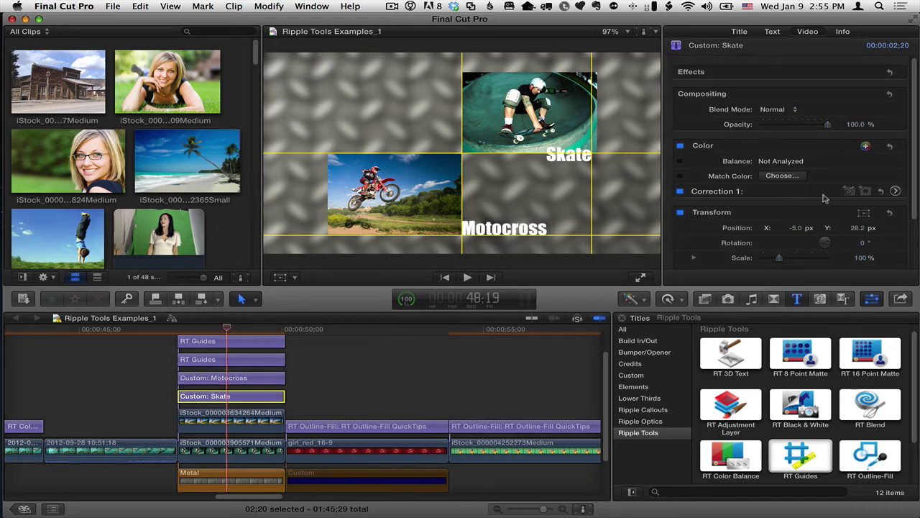
{"action": "left_click_drag", "start_coordinate": [798, 229], "coordinate": [796, 228]}
{"action": "left_click_drag", "start_coordinate": [857, 228], "coordinate": [859, 228]}
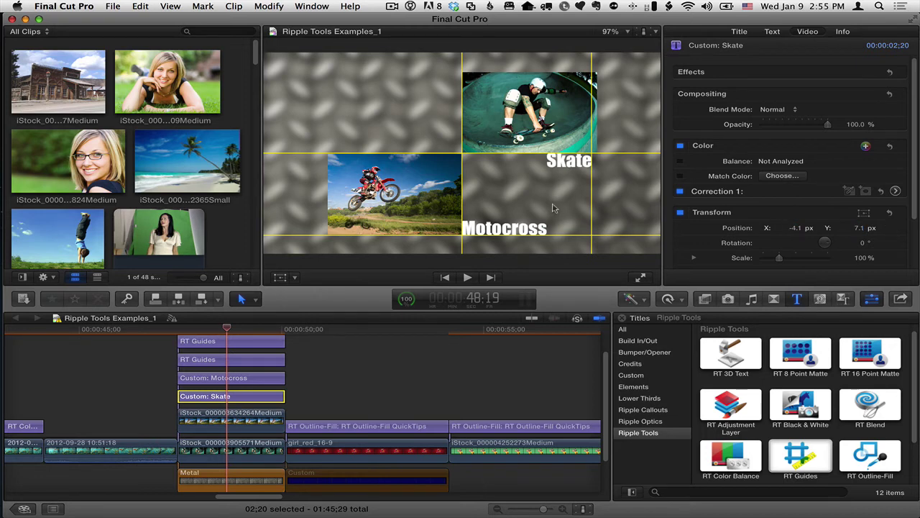
{"action": "left_click", "coordinate": [735, 32]}
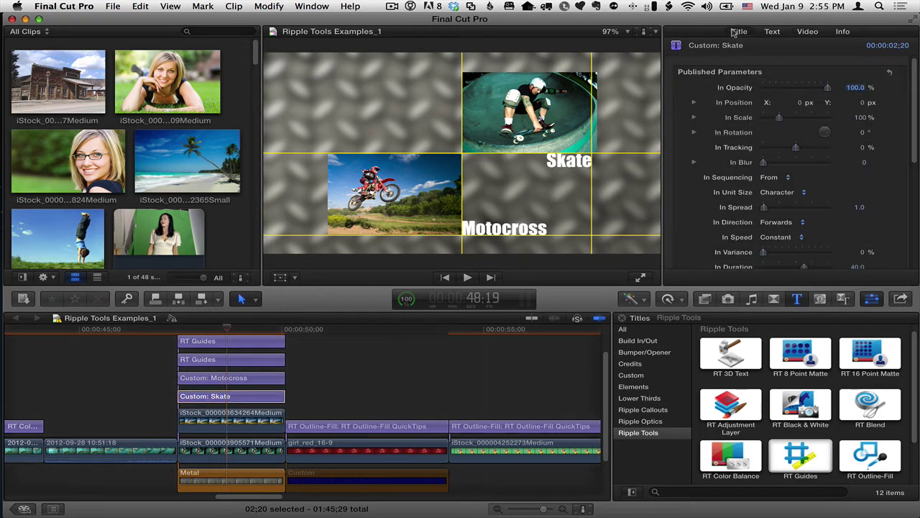
Step: Show rulers and drag both RT Guides layers' vertical lines left, either side of centre
{"action": "left_click", "coordinate": [224, 343]}
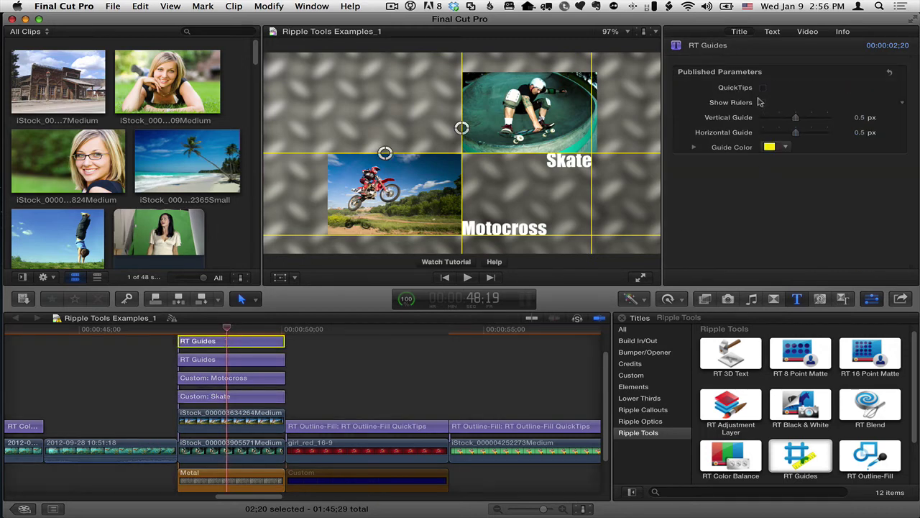
{"action": "left_click", "coordinate": [763, 105]}
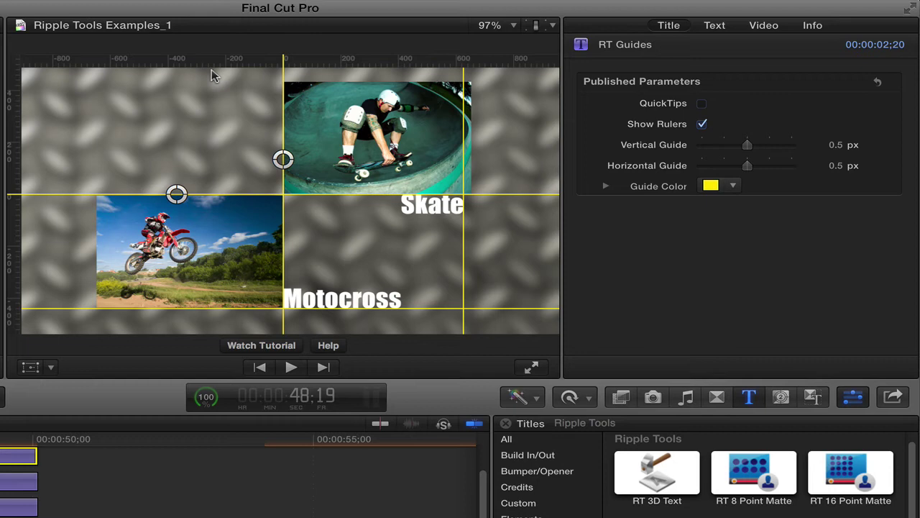
{"action": "left_click_drag", "start_coordinate": [284, 160], "coordinate": [168, 147]}
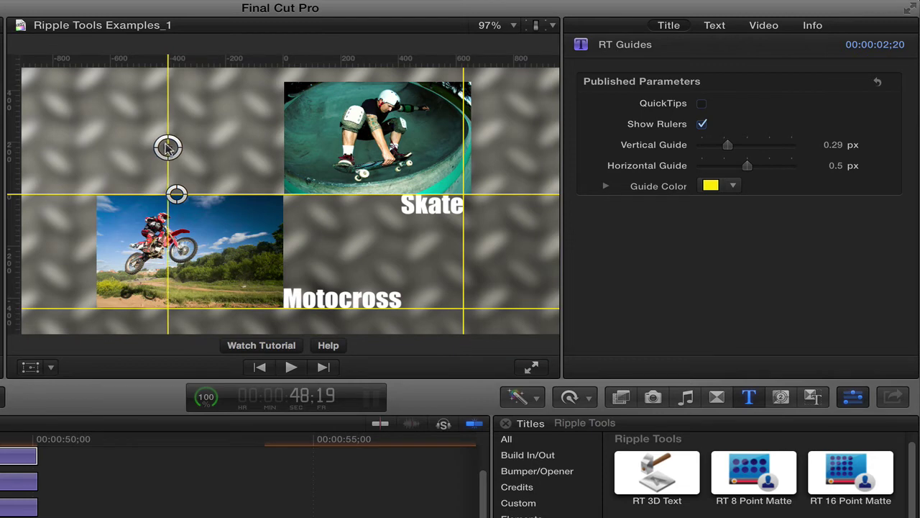
{"action": "left_click", "coordinate": [464, 176]}
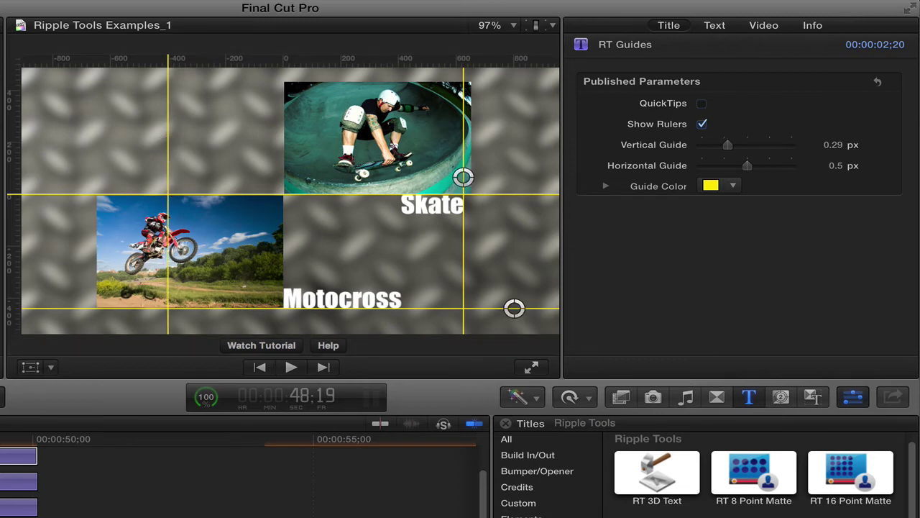
{"action": "left_click_drag", "start_coordinate": [463, 177], "coordinate": [396, 179]}
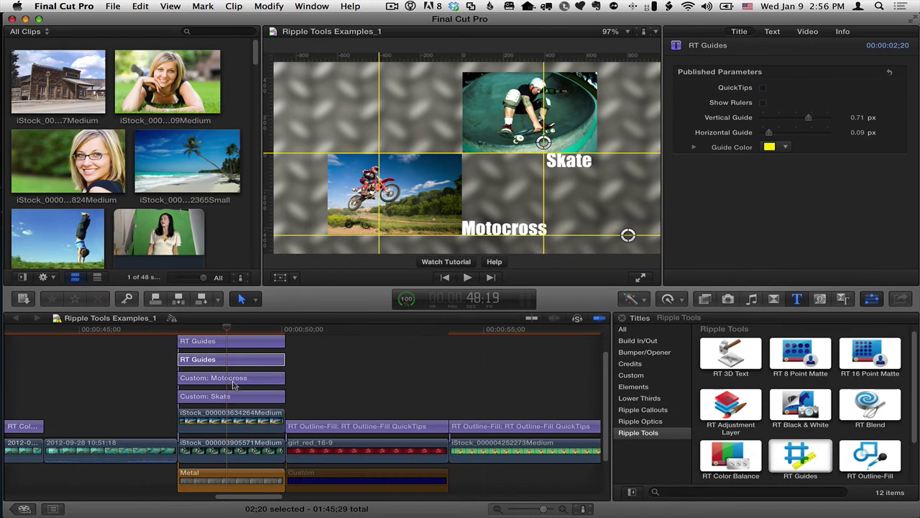
Step: Slide the motocross photo's Position X to meet the left vertical guide
{"action": "left_click", "coordinate": [231, 419]}
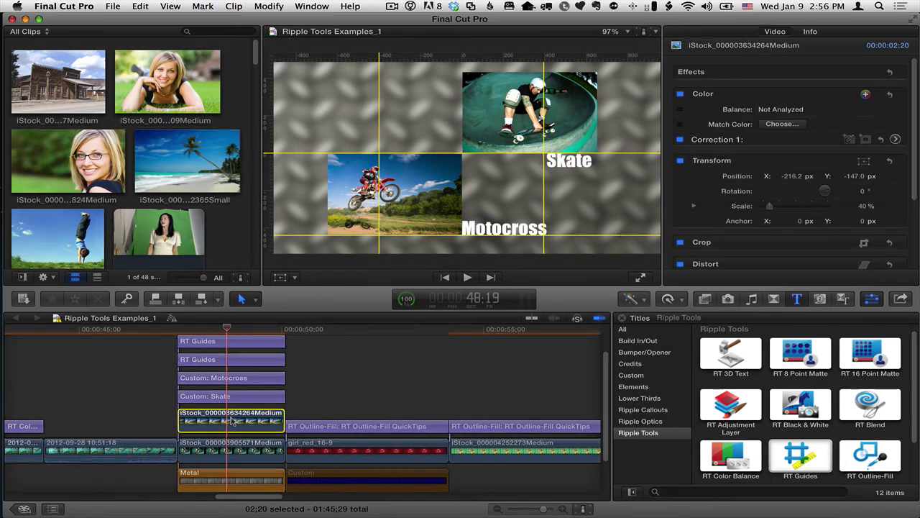
{"action": "left_click_drag", "start_coordinate": [792, 176], "coordinate": [763, 176]}
{"action": "left_click", "coordinate": [246, 444]}
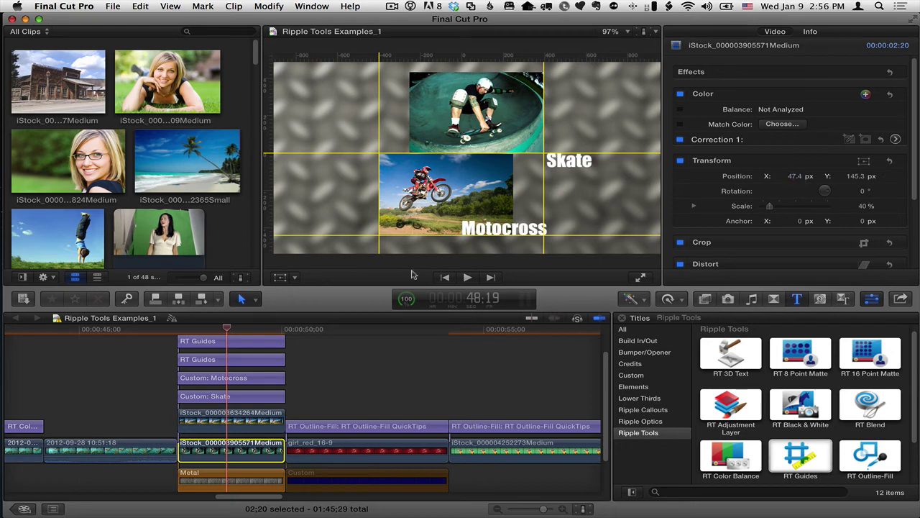
Step: Adjust the Skate title's position and move the Motocross title left to X -254.0
{"action": "left_click", "coordinate": [230, 397]}
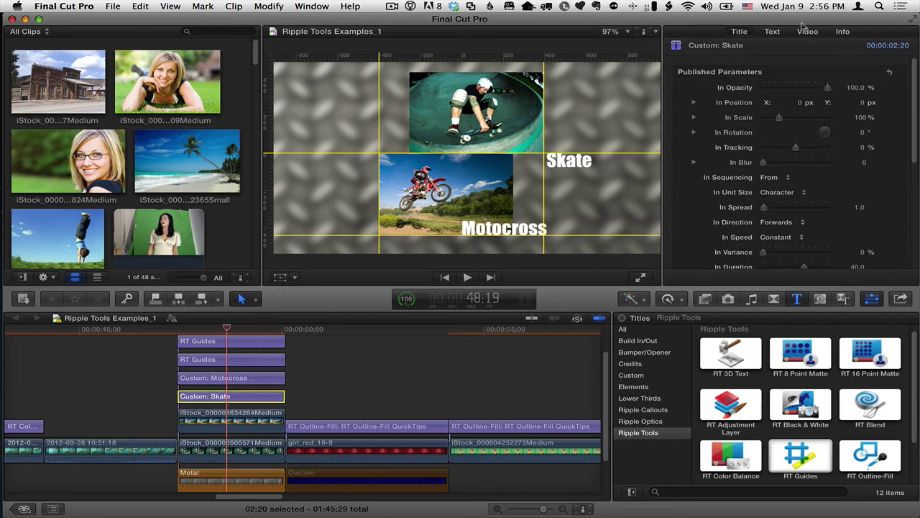
{"action": "left_click", "coordinate": [807, 32]}
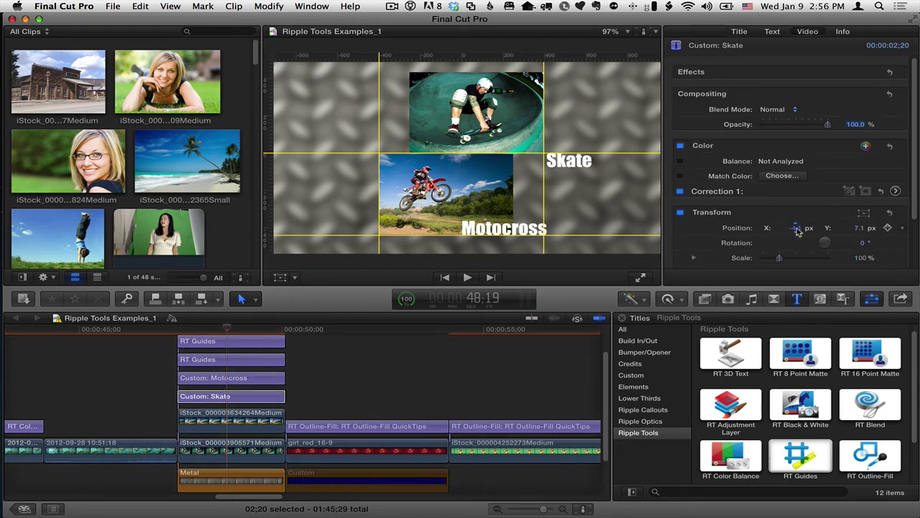
{"action": "left_click_drag", "start_coordinate": [797, 230], "coordinate": [791, 230]}
{"action": "mouse_move", "coordinate": [852, 229]}
{"action": "left_mouse_down"}
{"action": "mouse_move", "coordinate": [876, 228]}
{"action": "mouse_move", "coordinate": [857, 228]}
{"action": "left_mouse_up"}
{"action": "left_click", "coordinate": [240, 381]}
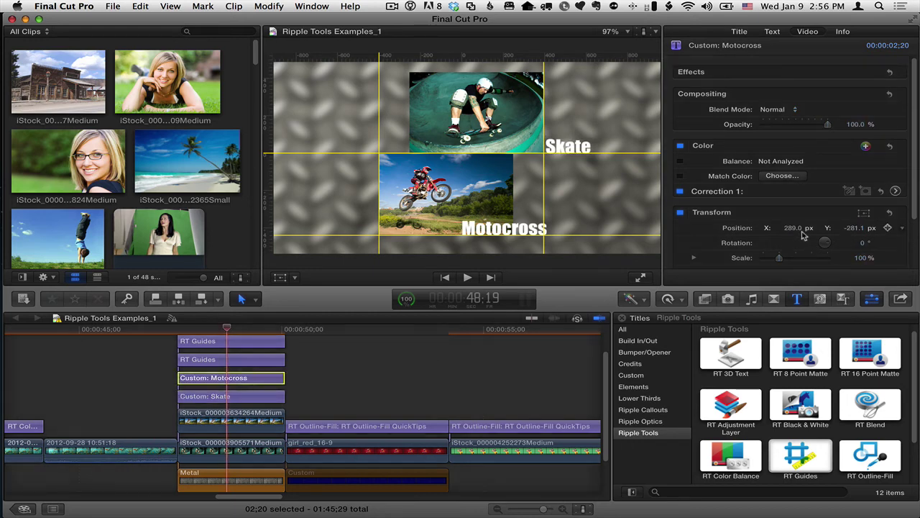
{"action": "left_click_drag", "start_coordinate": [789, 230], "coordinate": [763, 230]}
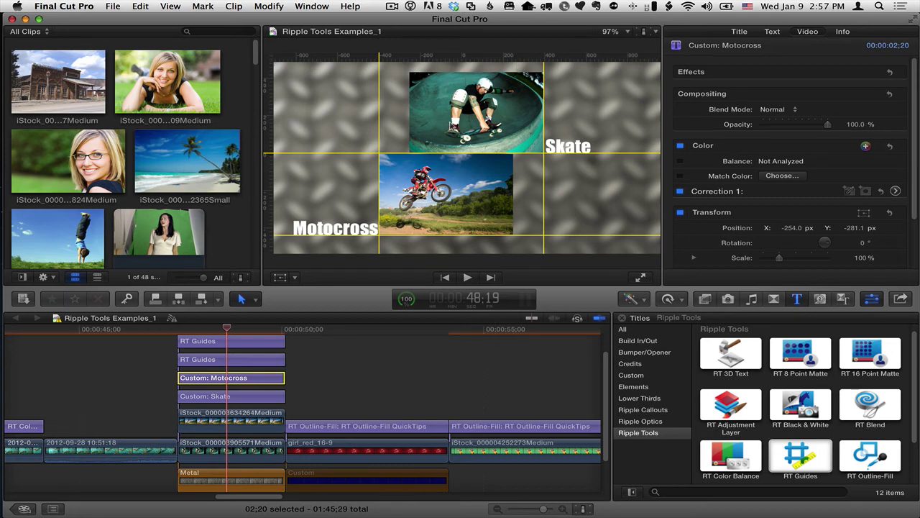
Step: Change the first RT Guides layer's Guide Color from yellow to green
{"action": "left_click", "coordinate": [225, 344]}
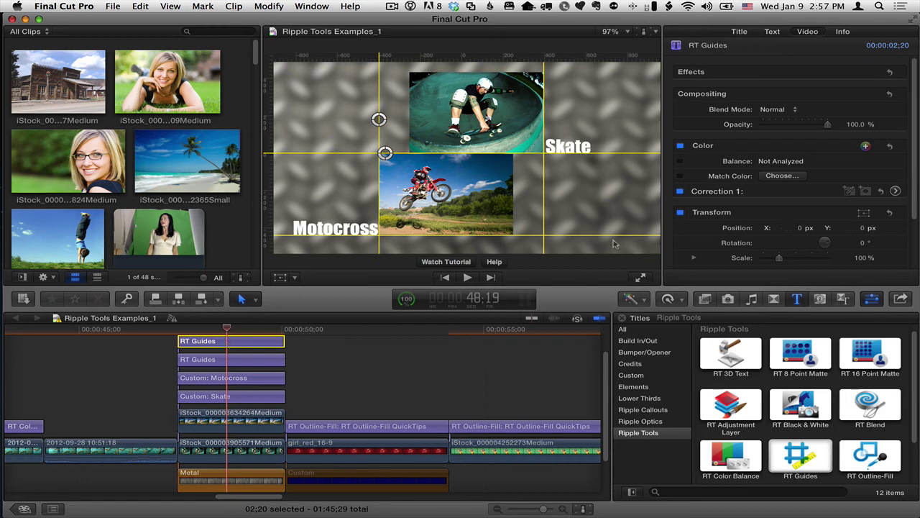
{"action": "left_click", "coordinate": [740, 31]}
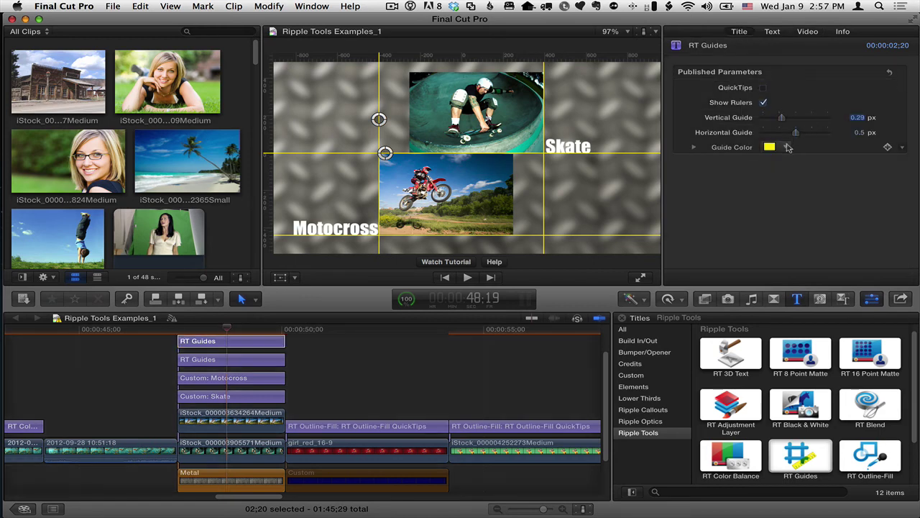
{"action": "left_click", "coordinate": [786, 146]}
{"action": "left_click", "coordinate": [811, 184]}
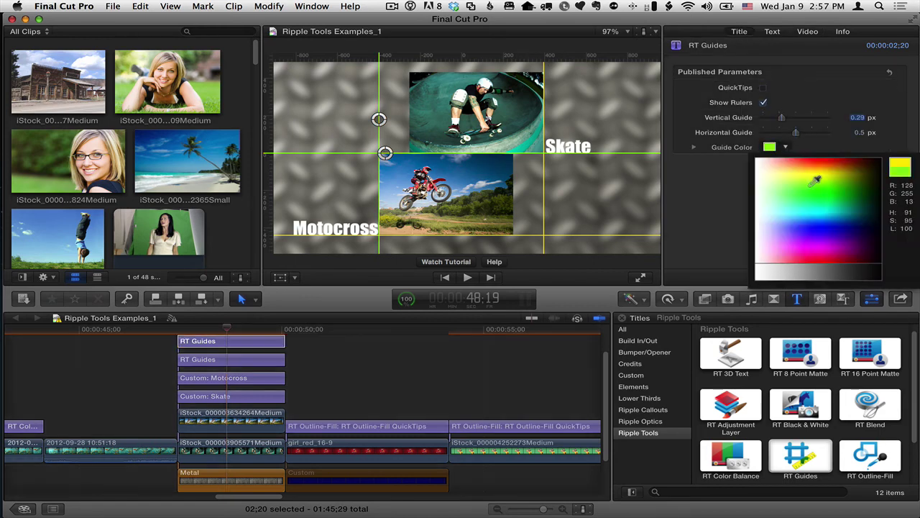
{"action": "left_click", "coordinate": [339, 142]}
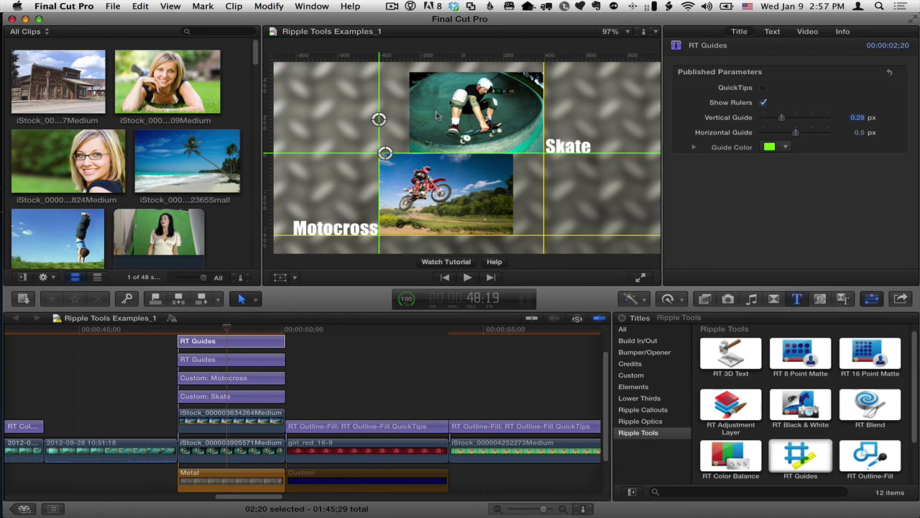
{"action": "left_click_drag", "start_coordinate": [291, 338], "coordinate": [249, 363]}
{"action": "key", "text": "v"}
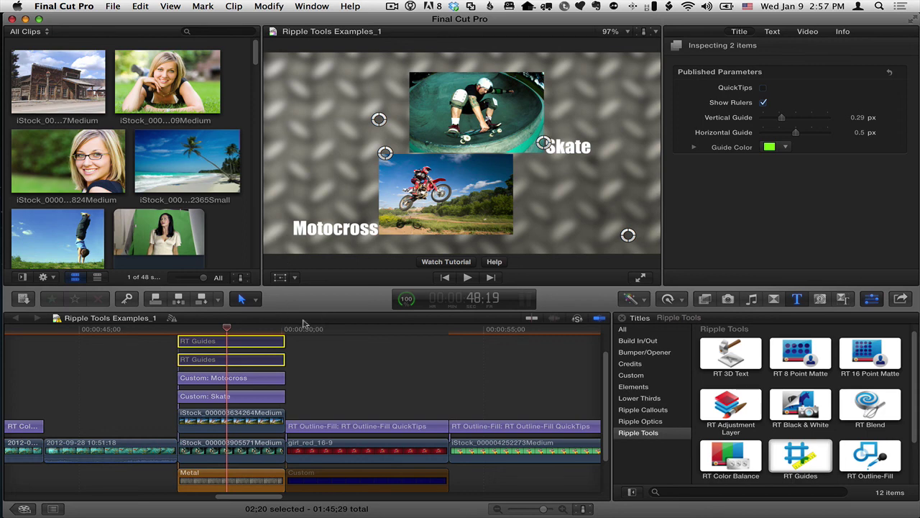
{"action": "left_click_drag", "start_coordinate": [297, 341], "coordinate": [277, 363]}
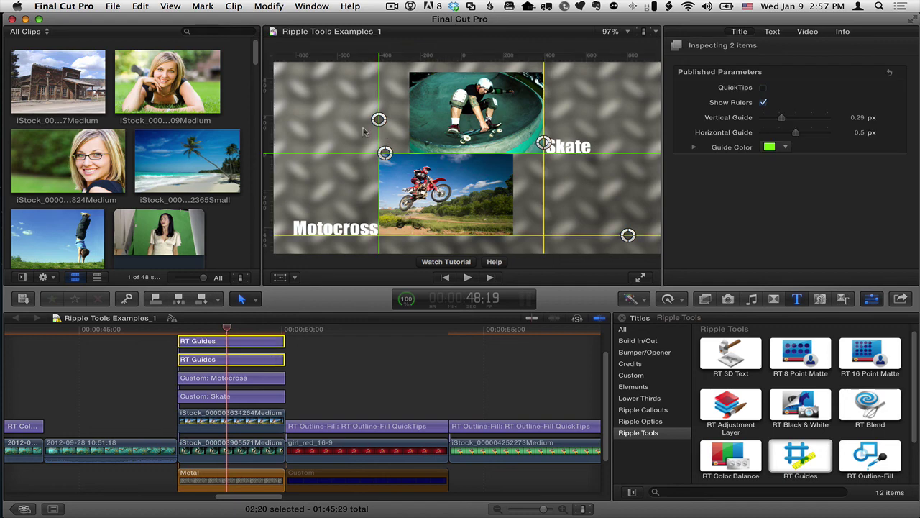